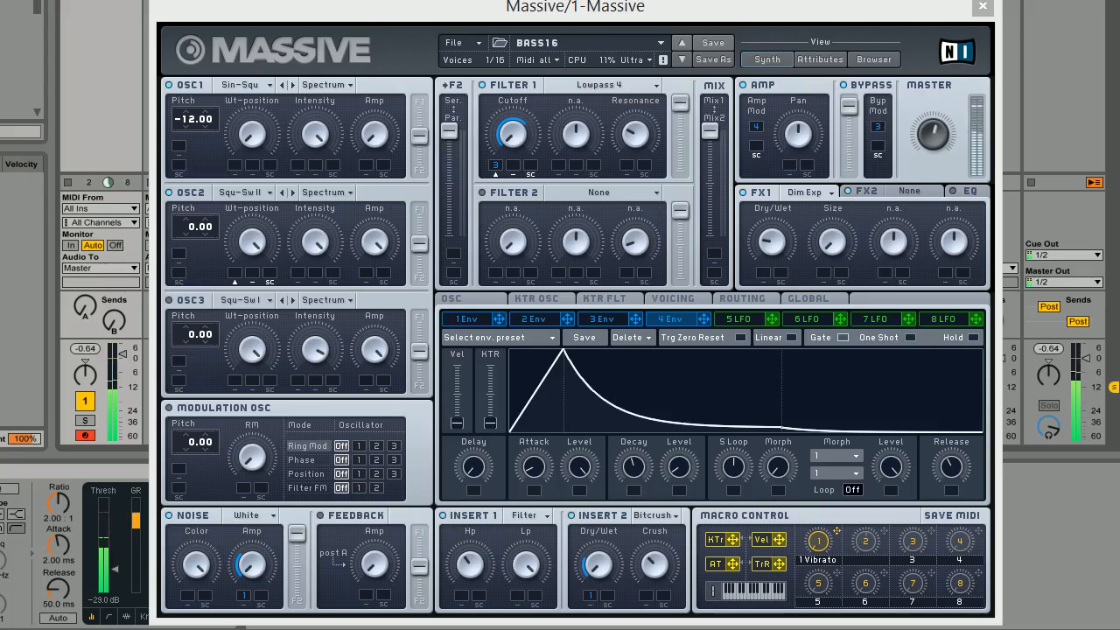
{"action": "left_click_drag", "start_coordinate": [511, 119], "coordinate": [487, 185]}
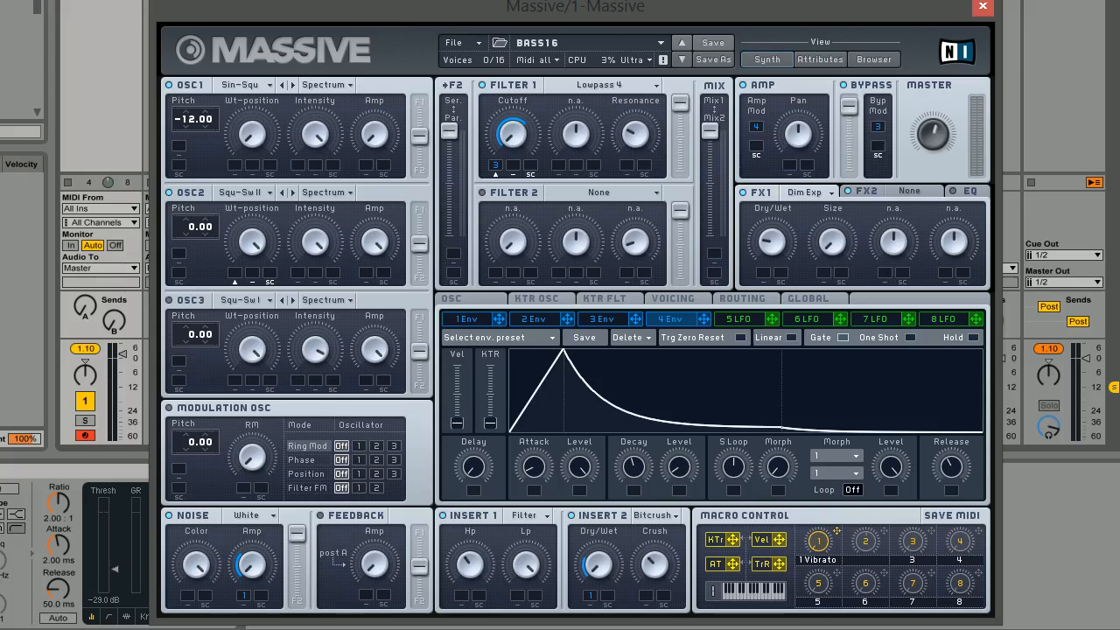
Create a new sound and set its voicing to Monophon.
{"action": "left_click", "coordinate": [477, 45]}
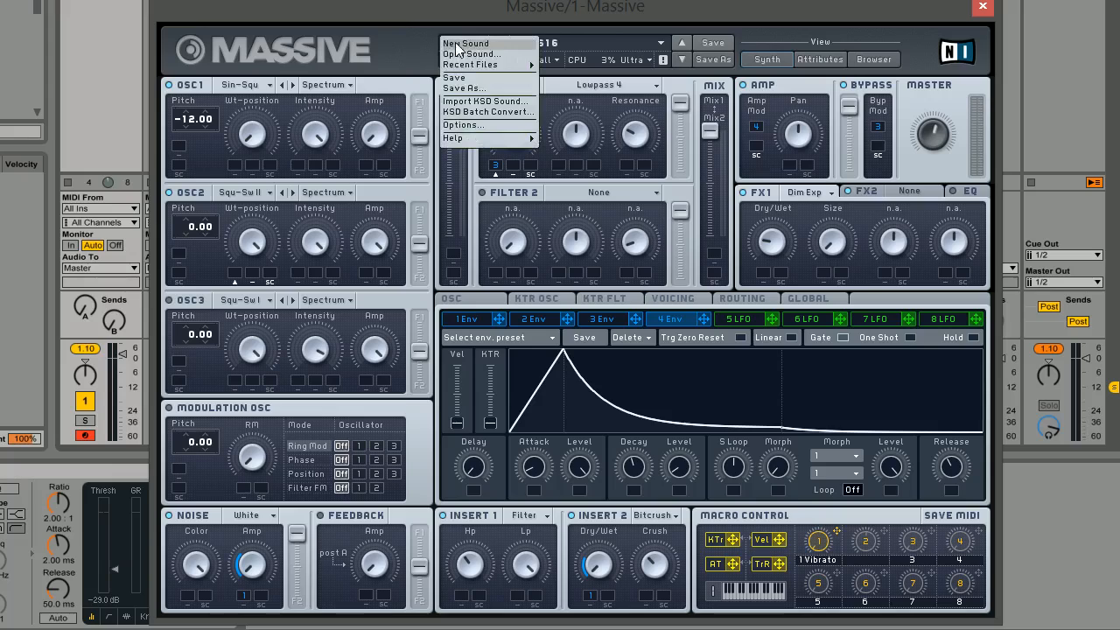
{"action": "left_click", "coordinate": [464, 43]}
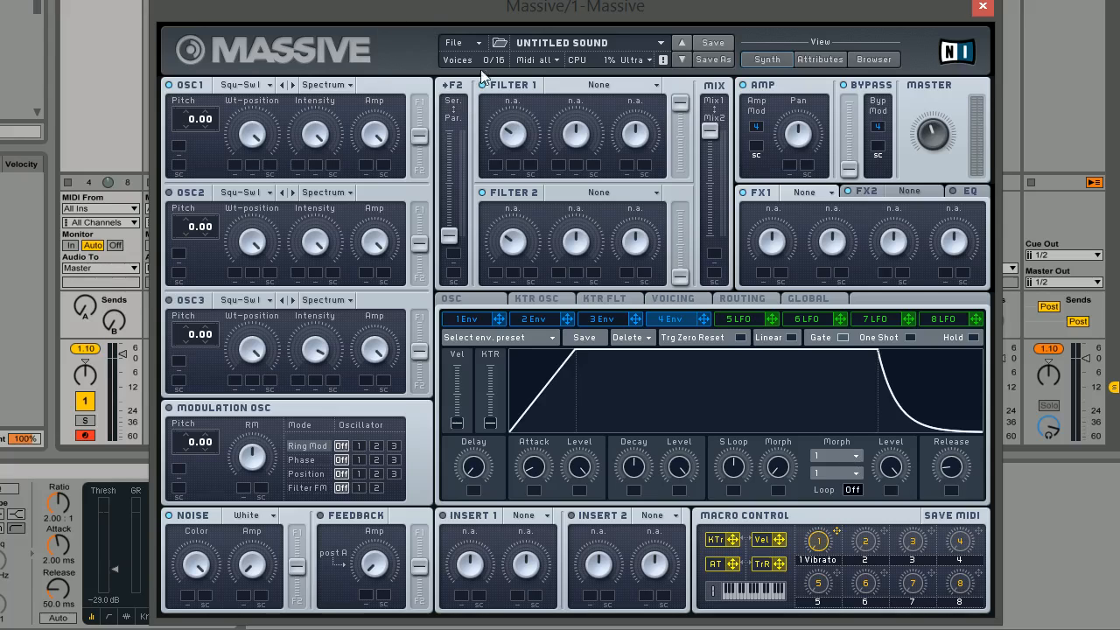
{"action": "left_click", "coordinate": [666, 303]}
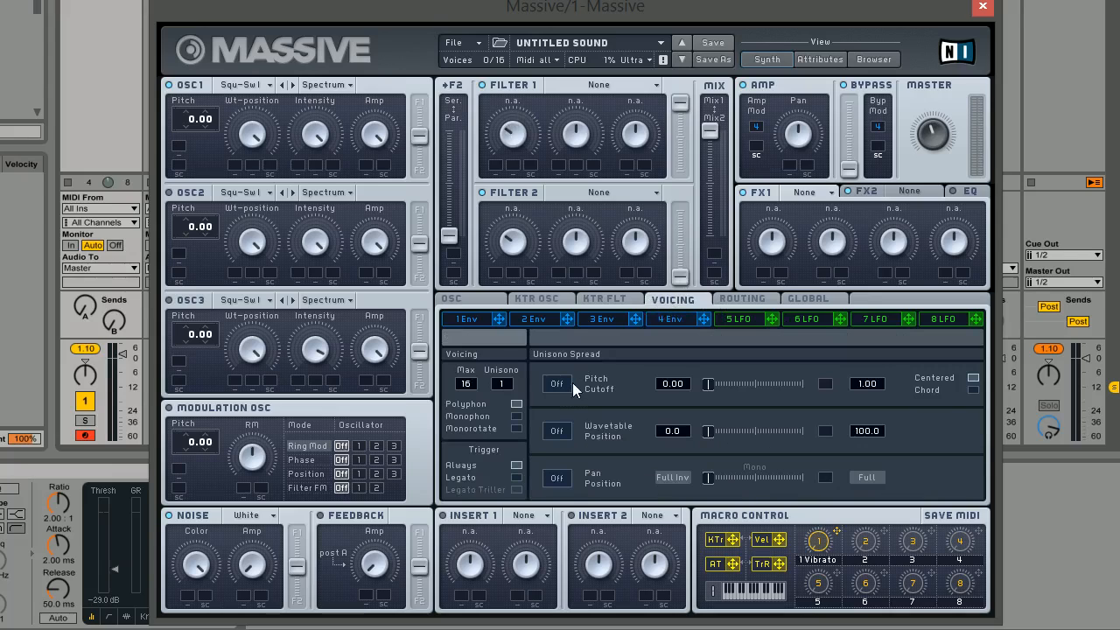
{"action": "left_click", "coordinate": [517, 417]}
{"action": "left_click", "coordinate": [471, 303]}
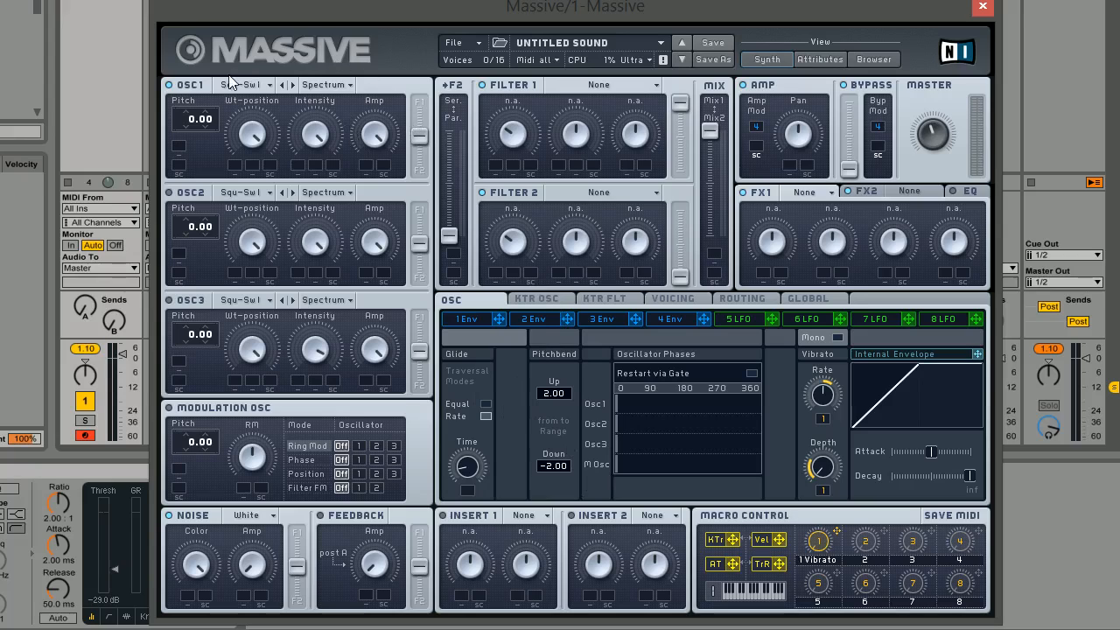
Set oscillator 1 to a pitch of -12.00 with the Sin-Square wavetable and route its output fully to filter 1.
{"action": "left_click_drag", "start_coordinate": [187, 141], "coordinate": [183, 144]}
{"action": "left_click", "coordinate": [186, 111]}
{"action": "left_click", "coordinate": [247, 85]}
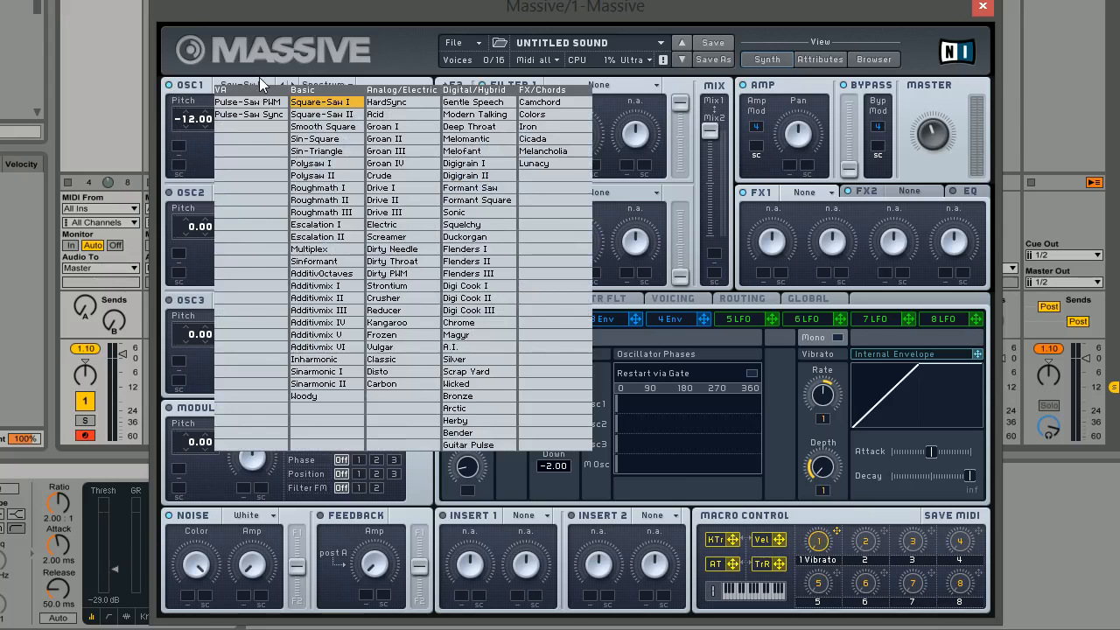
{"action": "left_click", "coordinate": [321, 139]}
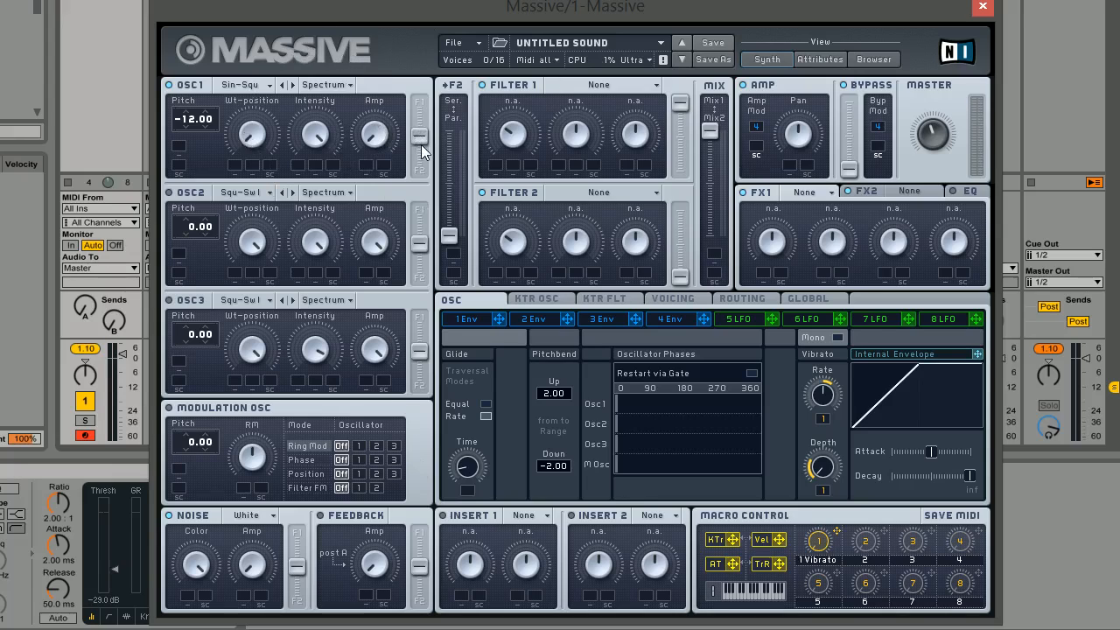
{"action": "left_click_drag", "start_coordinate": [420, 140], "coordinate": [429, 80]}
Take the bypass signal from Osc 1 in the routing and raise the bypass level close to maximum.
{"action": "left_click", "coordinate": [744, 299]}
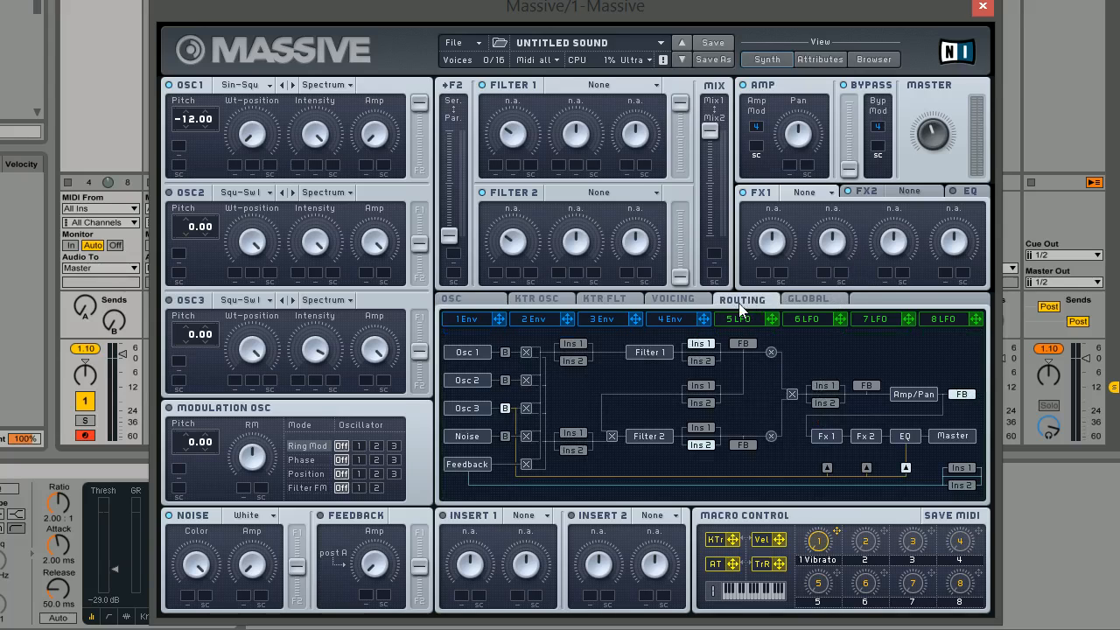
{"action": "left_click", "coordinate": [506, 352]}
{"action": "left_click_drag", "start_coordinate": [852, 169], "coordinate": [853, 102]}
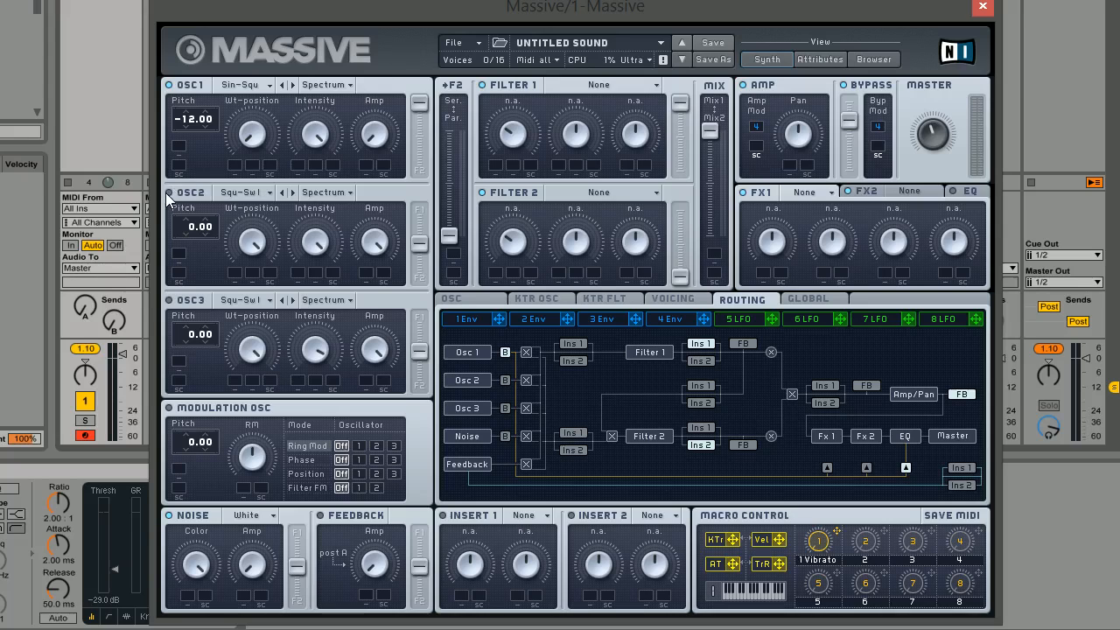
{"action": "left_click", "coordinate": [490, 300]}
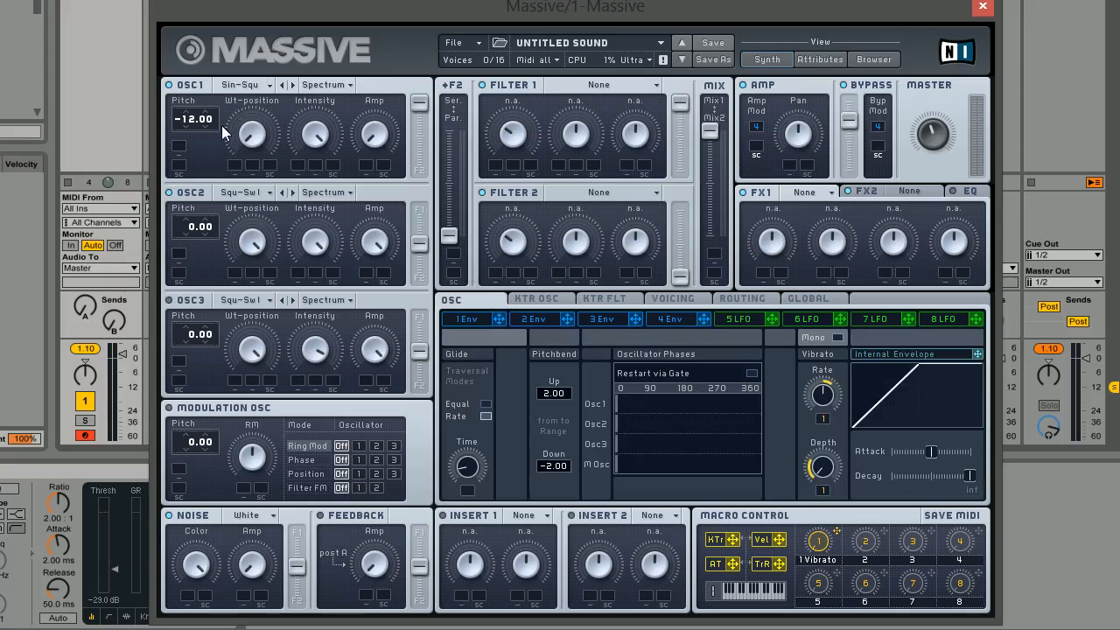
Set oscillator 2 to the Square-Saw II wavetable and route its output fully to filter 1.
{"action": "left_click", "coordinate": [264, 192]}
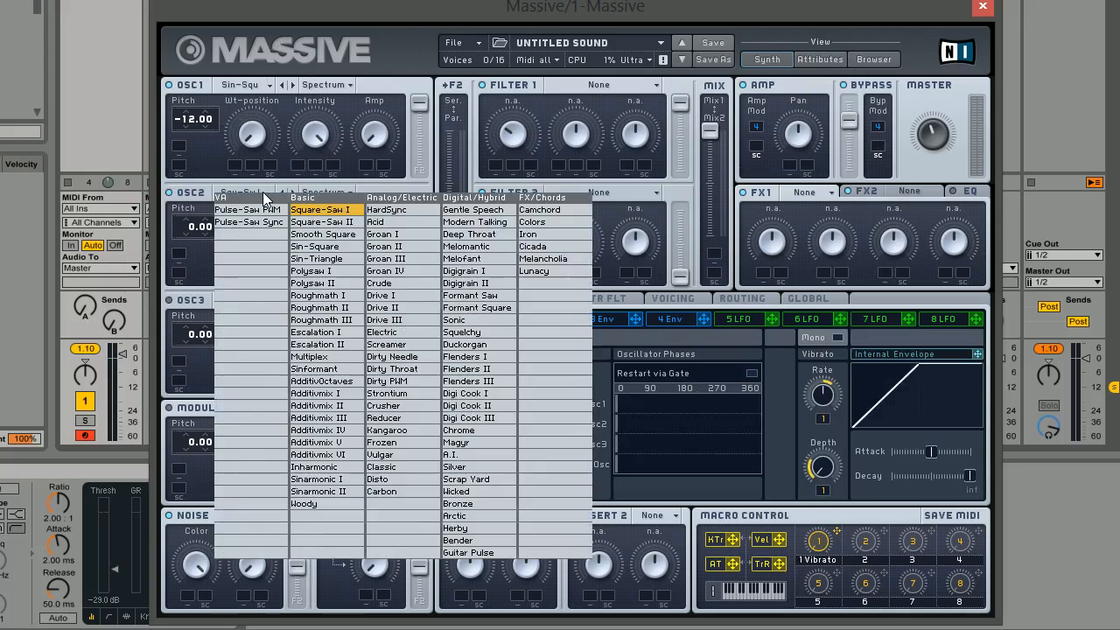
{"action": "left_click", "coordinate": [337, 225]}
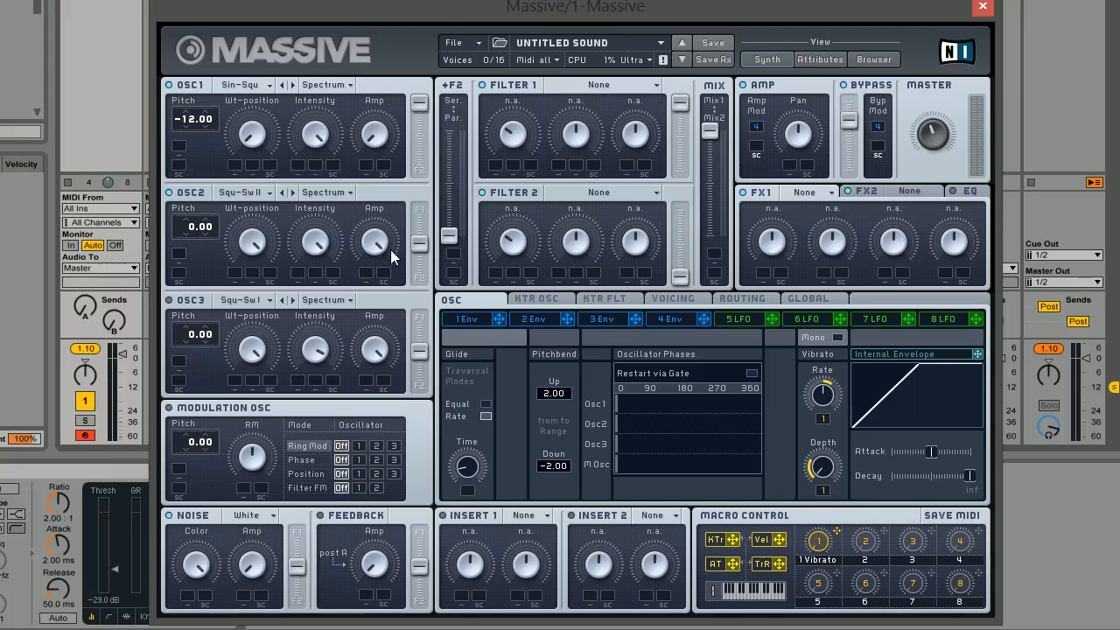
{"action": "left_click_drag", "start_coordinate": [419, 242], "coordinate": [419, 211]}
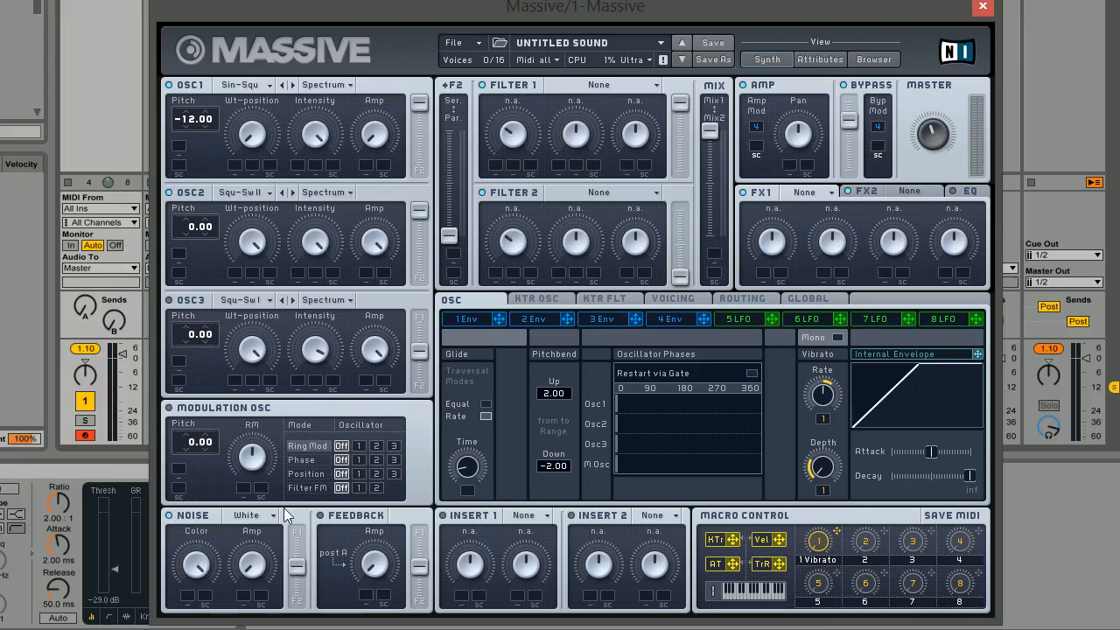
Set the noise type to Bright Noise and modulate the noise Amp with envelope 1.
{"action": "left_click", "coordinate": [255, 518]}
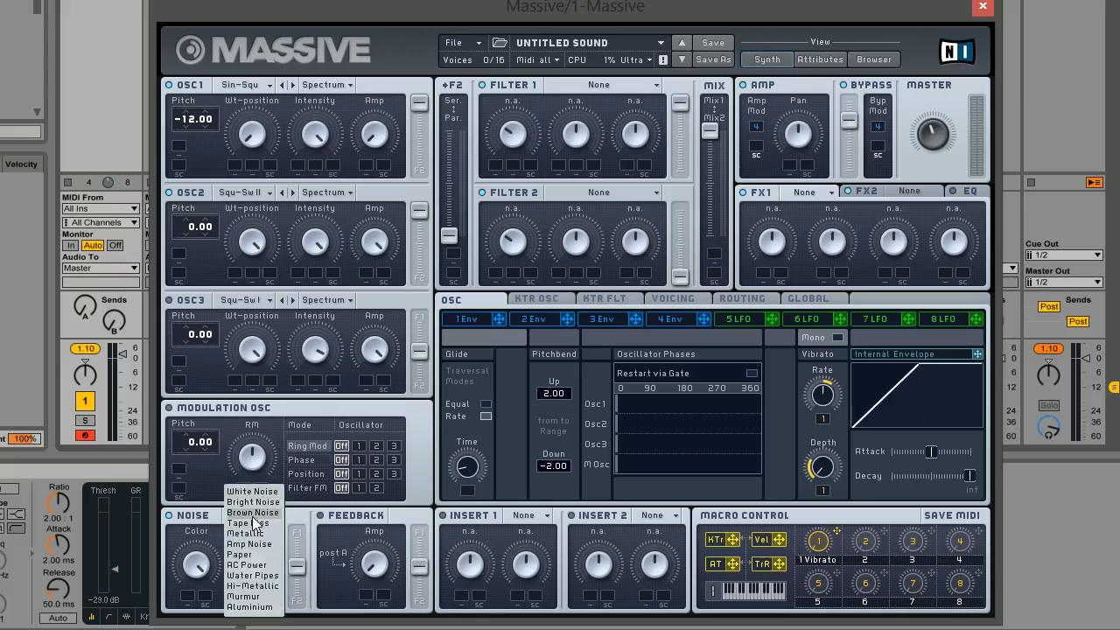
{"action": "left_click", "coordinate": [254, 502]}
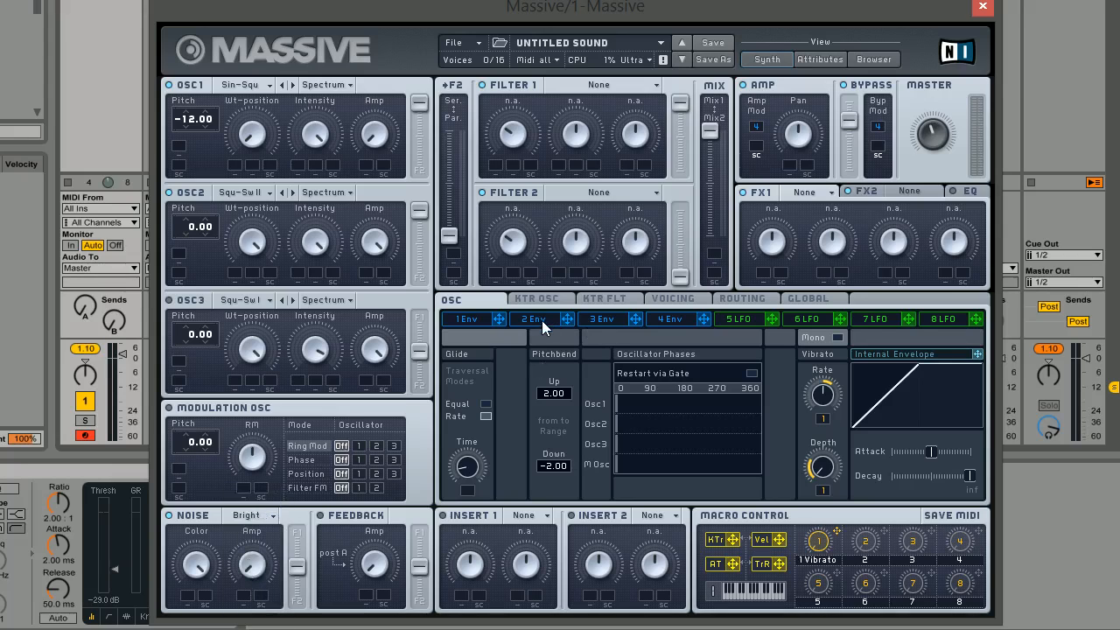
{"action": "left_click", "coordinate": [482, 318]}
{"action": "left_click_drag", "start_coordinate": [500, 318], "coordinate": [245, 597]}
{"action": "left_click_drag", "start_coordinate": [245, 597], "coordinate": [251, 565]}
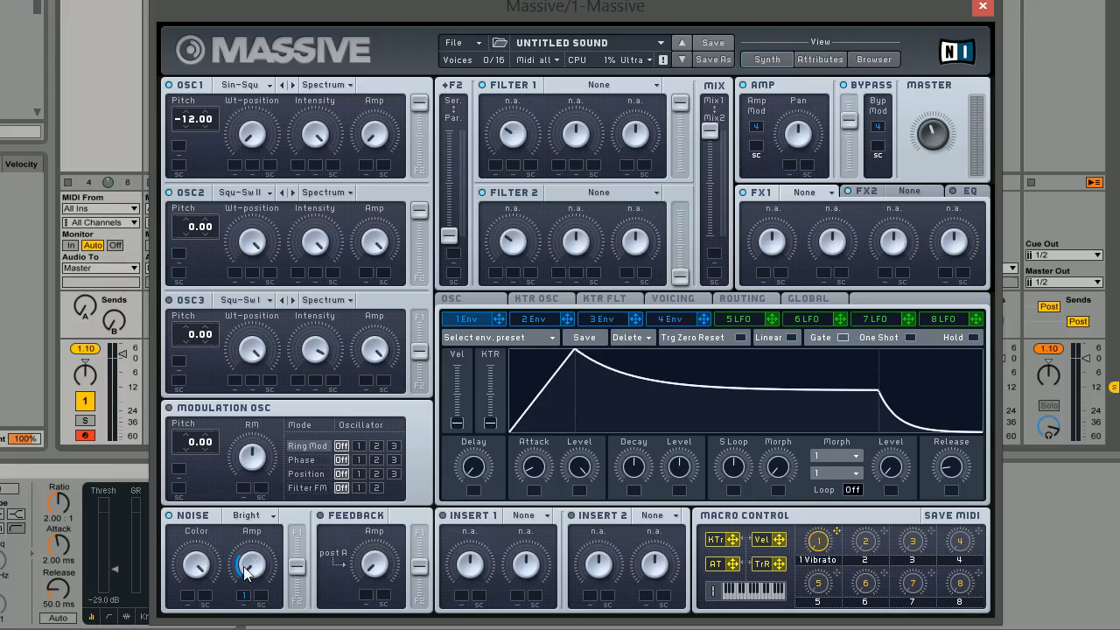
Lower envelope 1's decay level to minimum, shorten its decay, and route the noise fully to filter 1.
{"action": "left_click_drag", "start_coordinate": [679, 467], "coordinate": [682, 546]}
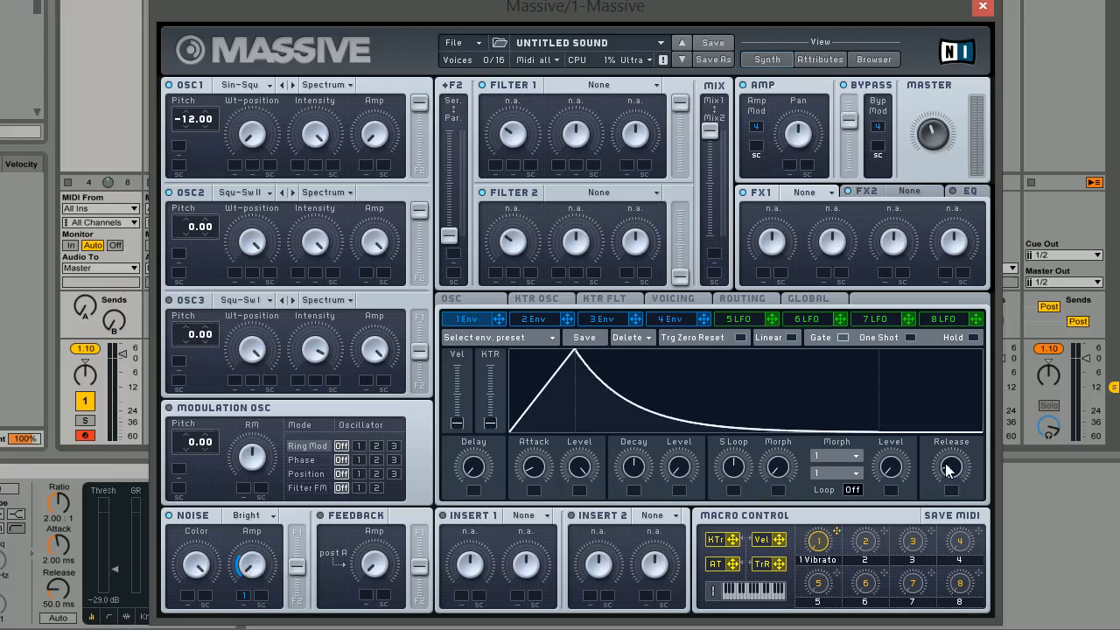
{"action": "left_click_drag", "start_coordinate": [644, 470], "coordinate": [630, 498]}
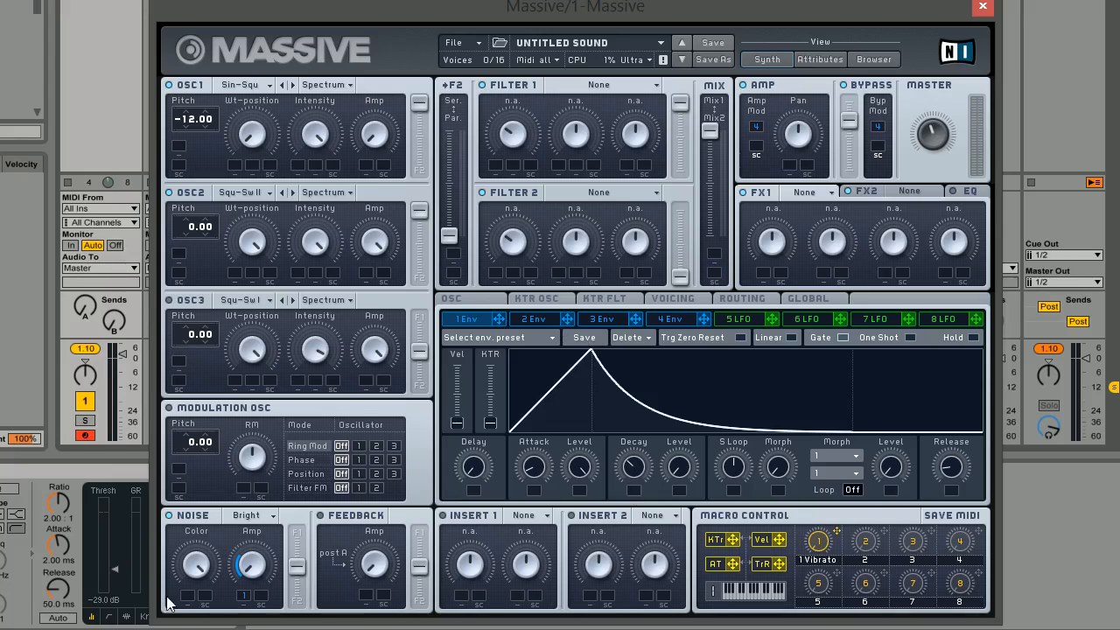
{"action": "left_click_drag", "start_coordinate": [298, 568], "coordinate": [301, 510]}
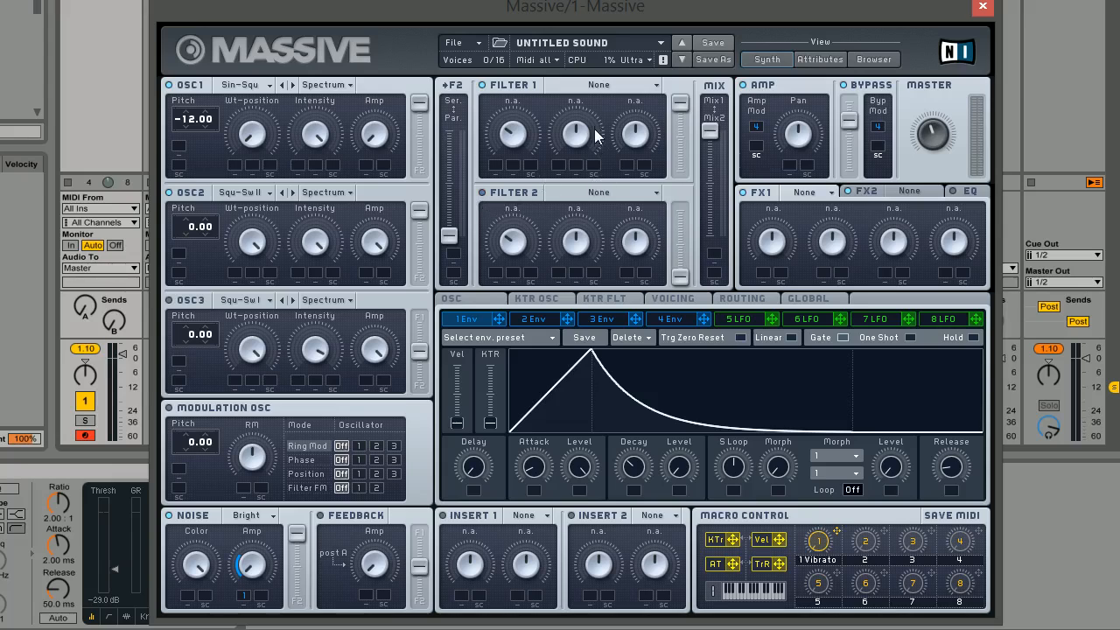
Set filter 1 to Lowpass 4 and lower its Cutoff and Resonance.
{"action": "left_click", "coordinate": [650, 90]}
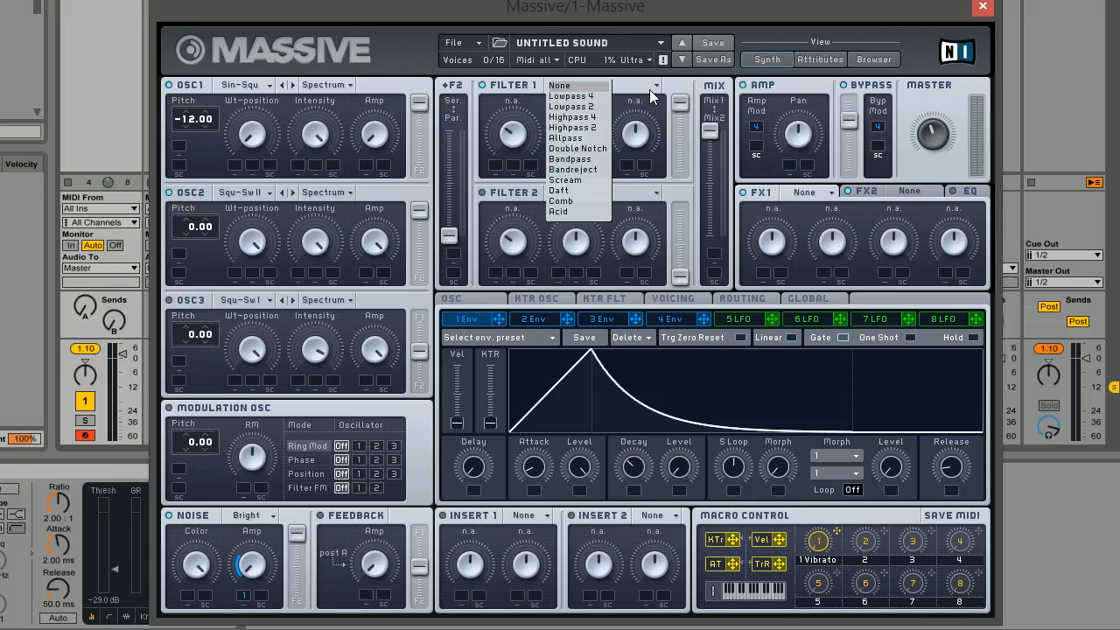
{"action": "left_click", "coordinate": [571, 95]}
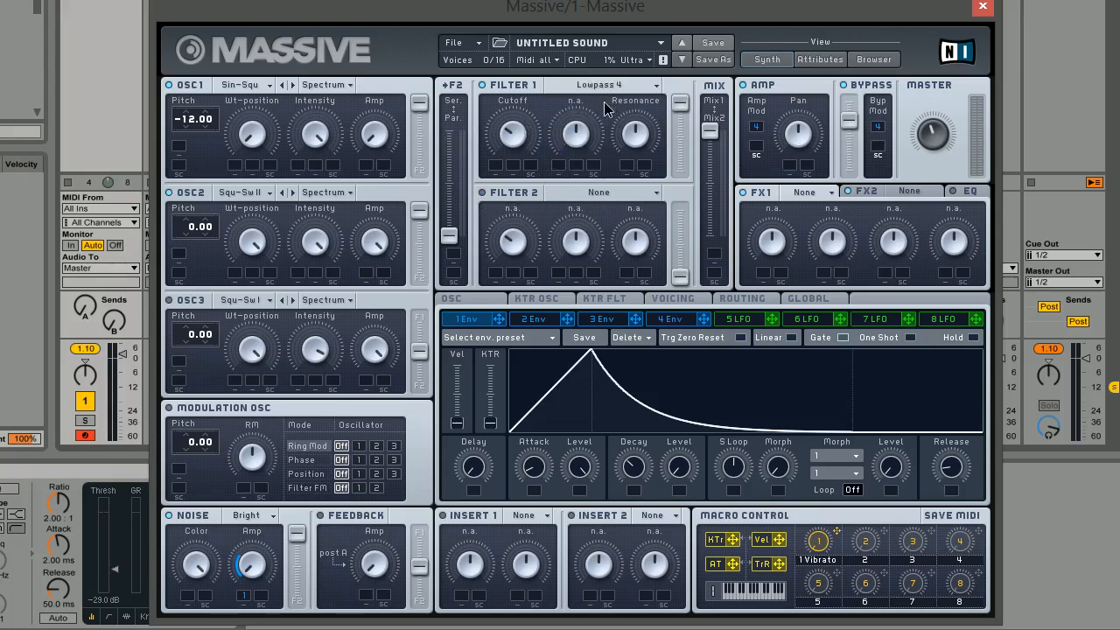
{"action": "left_click_drag", "start_coordinate": [644, 136], "coordinate": [635, 187]}
Shape envelope 3 with minimum decay level, slightly shorter decay and longer release, and assign it to modulate filter 1's Cutoff.
{"action": "left_click", "coordinate": [595, 317]}
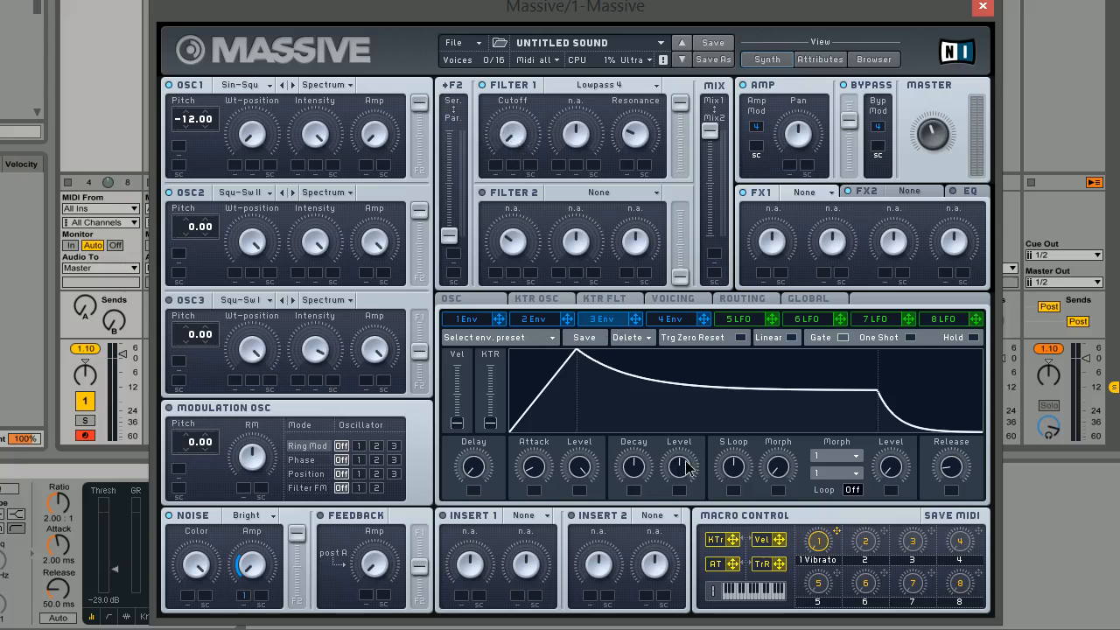
{"action": "left_click_drag", "start_coordinate": [679, 467], "coordinate": [681, 544]}
{"action": "left_click_drag", "start_coordinate": [956, 469], "coordinate": [966, 434]}
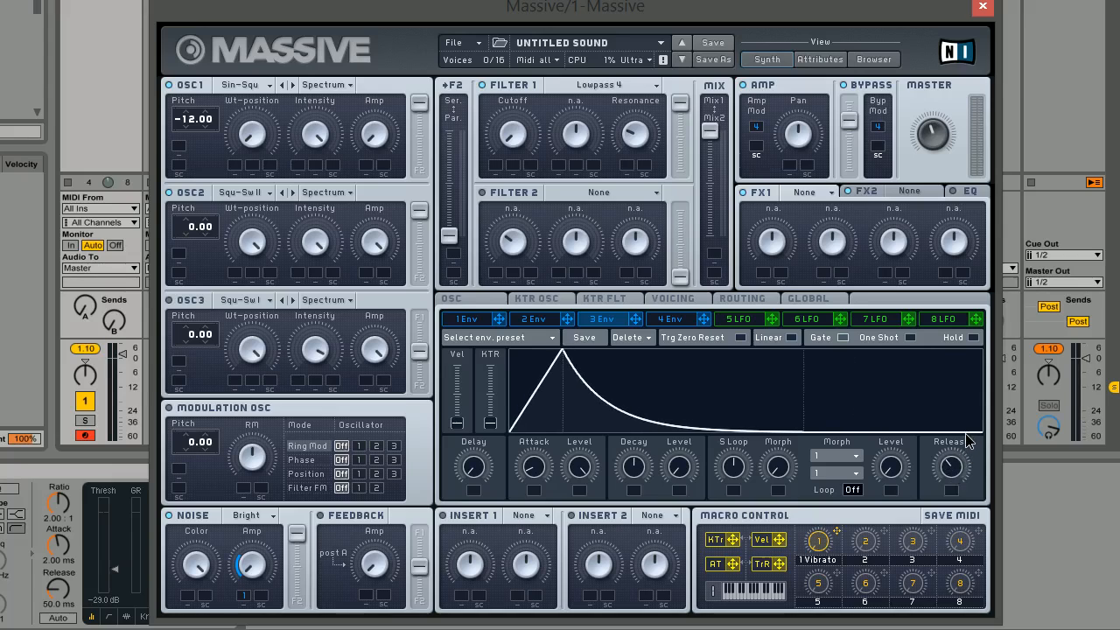
{"action": "left_click_drag", "start_coordinate": [633, 468], "coordinate": [640, 475]}
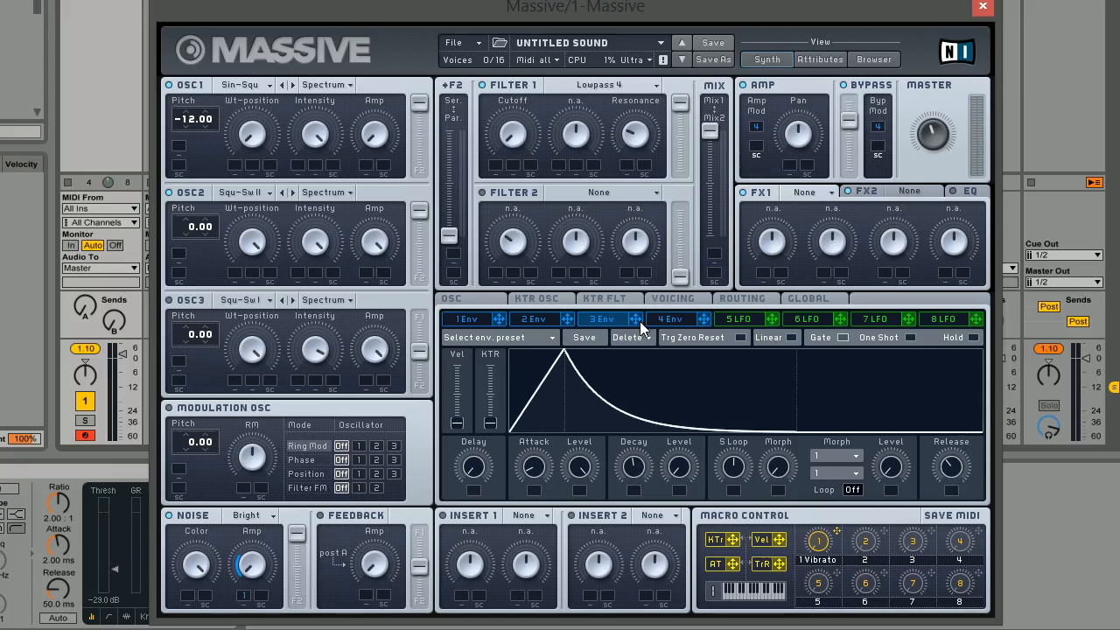
{"action": "left_click_drag", "start_coordinate": [494, 164], "coordinate": [498, 90]}
Play the bass clip and adjust the synth's master volume while listening.
{"action": "key", "text": "space"}
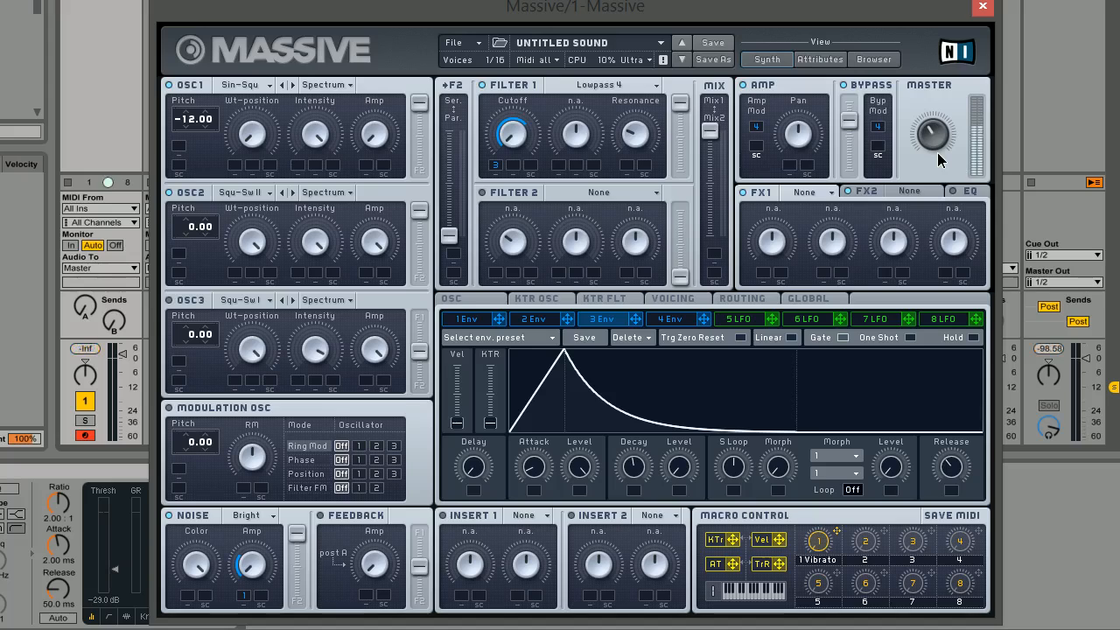
{"action": "left_click_drag", "start_coordinate": [934, 144], "coordinate": [933, 134]}
{"action": "left_click_drag", "start_coordinate": [934, 134], "coordinate": [937, 114]}
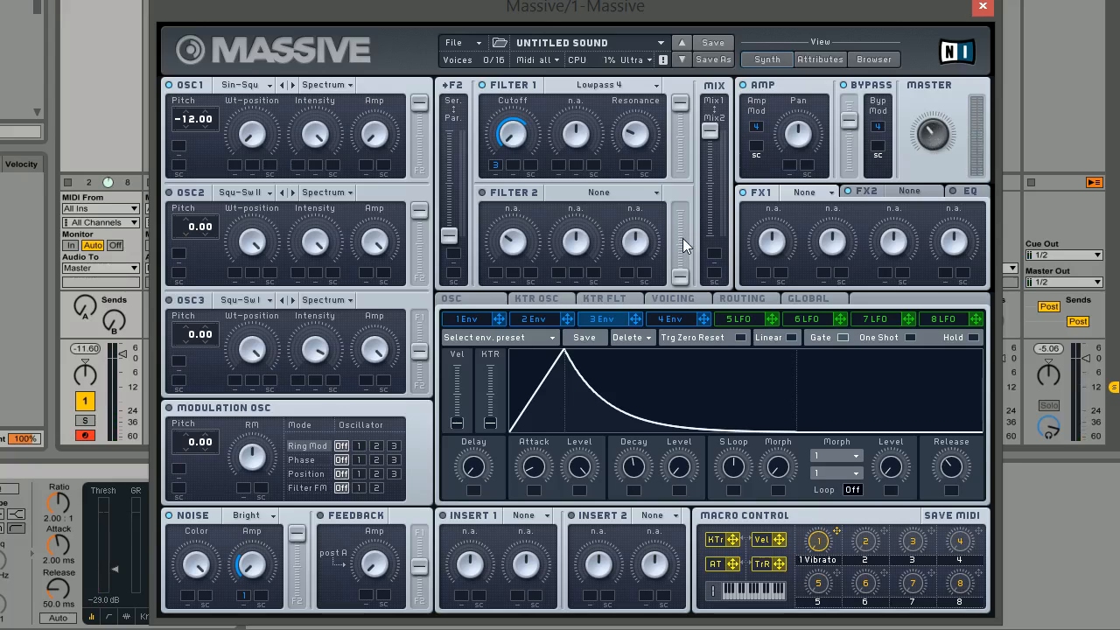
Assign envelope 3 as the modulation source of the bypass level.
{"action": "left_click", "coordinate": [678, 320]}
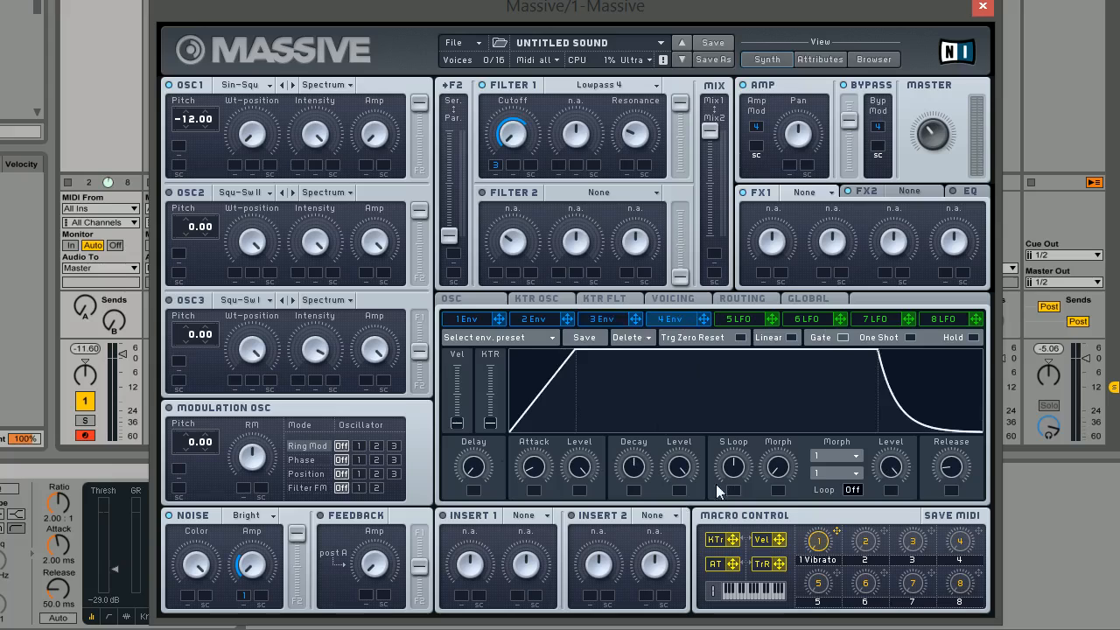
{"action": "left_click", "coordinate": [604, 319]}
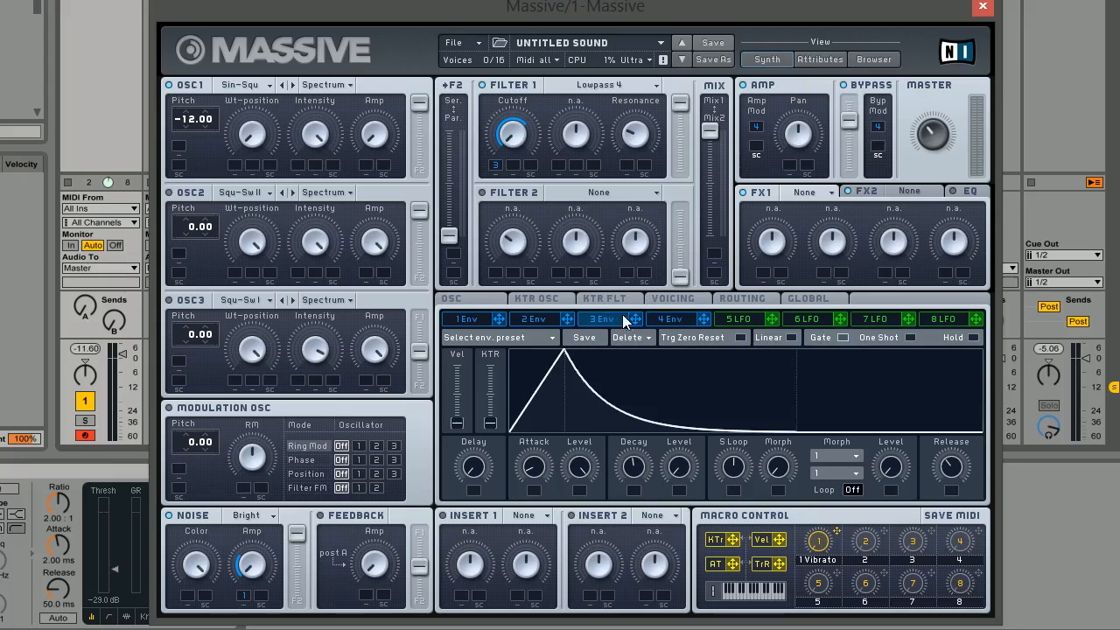
{"action": "mouse_move", "coordinate": [638, 325]}
{"action": "left_mouse_down"}
{"action": "mouse_move", "coordinate": [656, 287]}
{"action": "mouse_move", "coordinate": [620, 325]}
{"action": "mouse_move", "coordinate": [753, 200]}
{"action": "mouse_move", "coordinate": [879, 132]}
{"action": "left_mouse_up"}
Play the patch and slightly lengthen the decay and attack of envelope 3.
{"action": "key", "text": "space"}
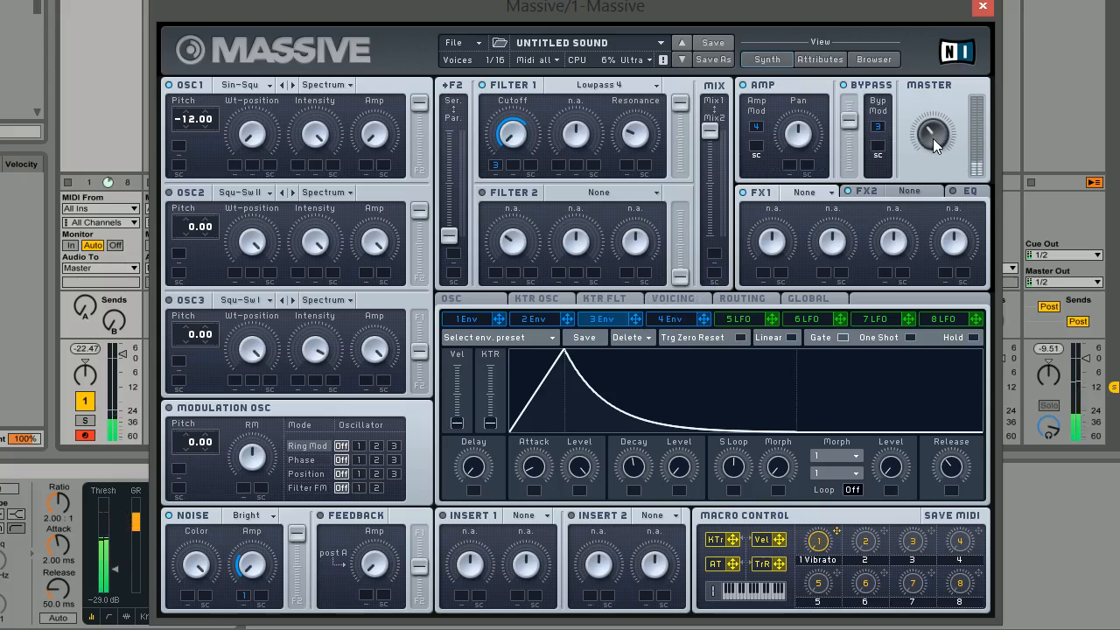
{"action": "left_click_drag", "start_coordinate": [643, 467], "coordinate": [645, 461]}
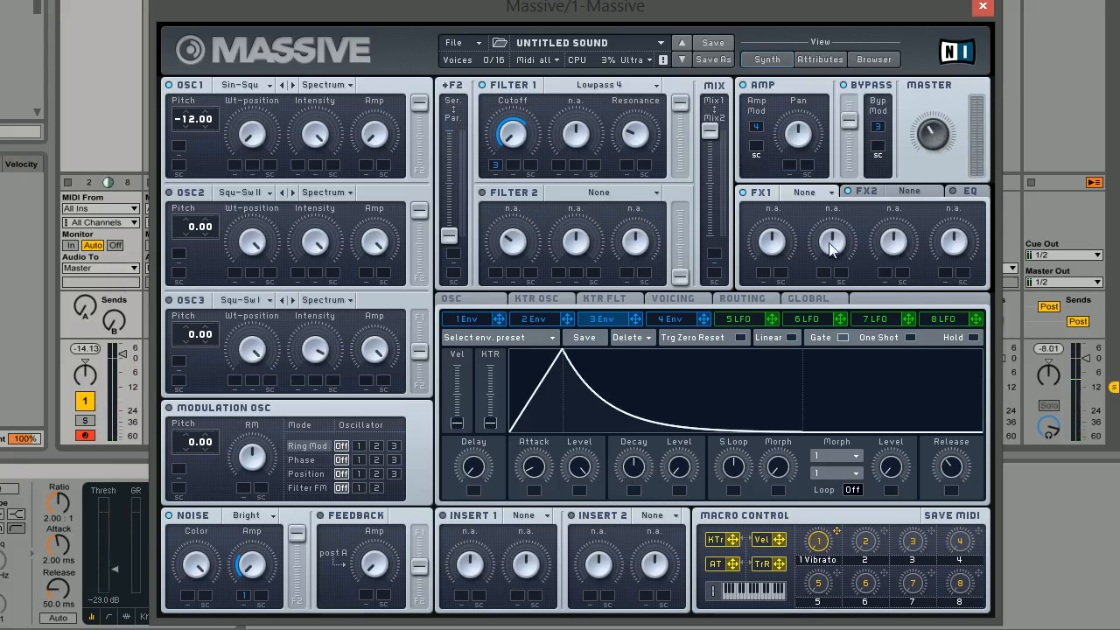
{"action": "left_click_drag", "start_coordinate": [536, 478], "coordinate": [538, 475]}
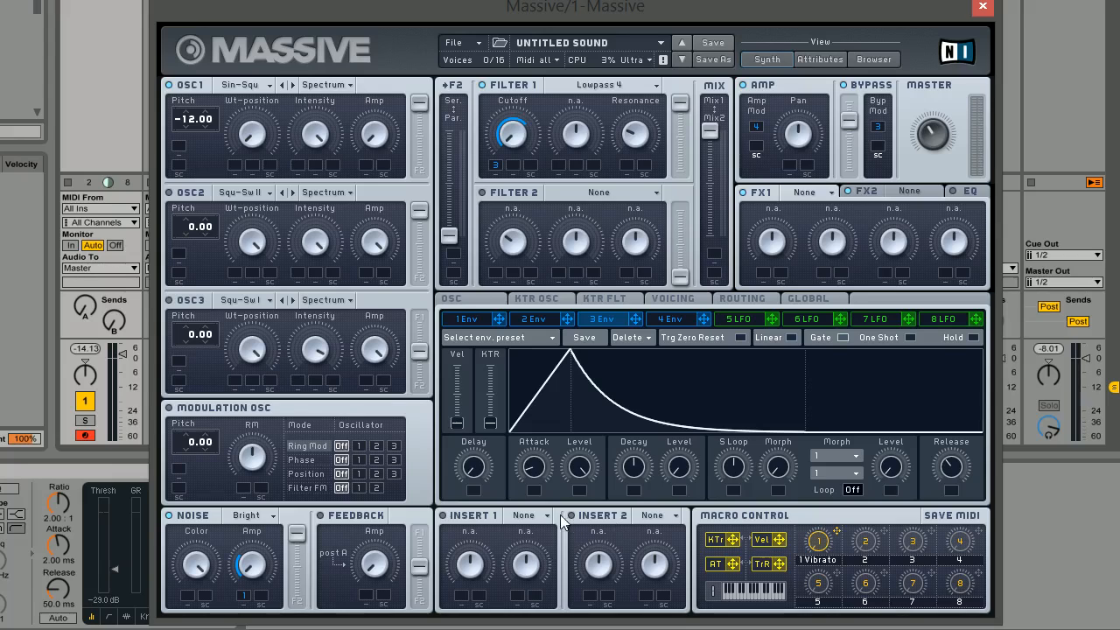
Turn on insert 1 with the HP LP Filter and load the Bitcrusher into insert 2.
{"action": "left_click", "coordinate": [444, 516]}
{"action": "left_click", "coordinate": [522, 515]}
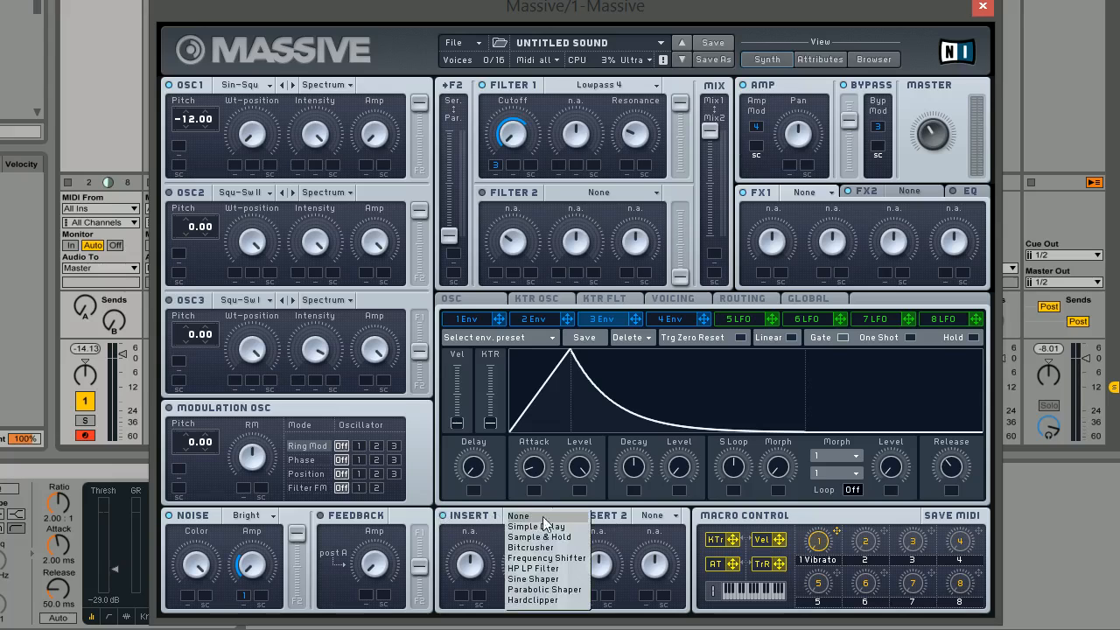
{"action": "left_click", "coordinate": [537, 571]}
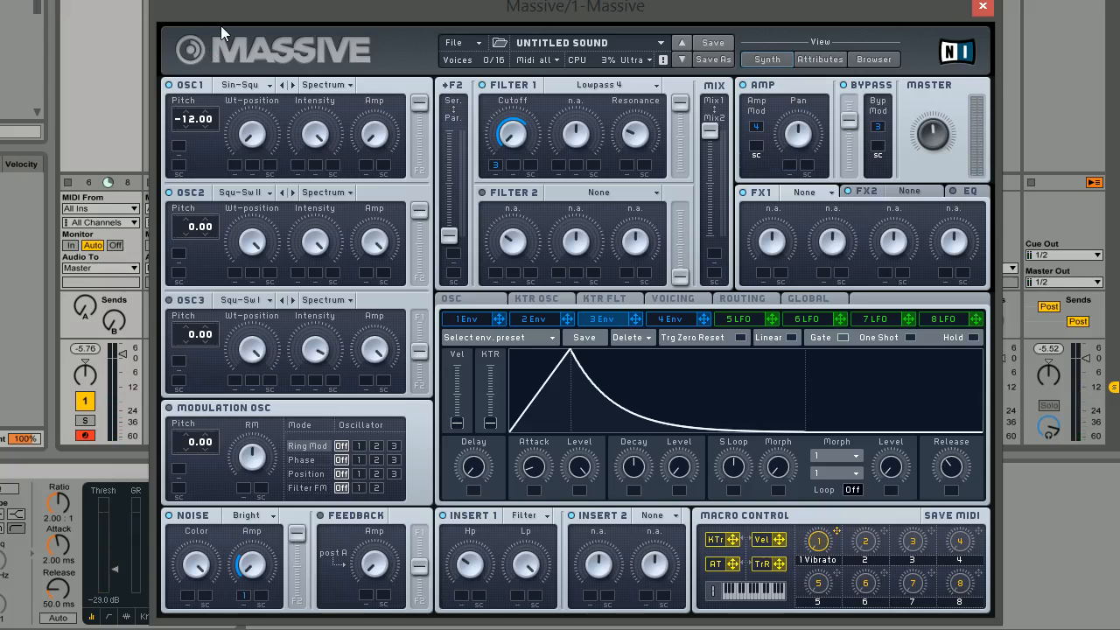
{"action": "left_click", "coordinate": [653, 516]}
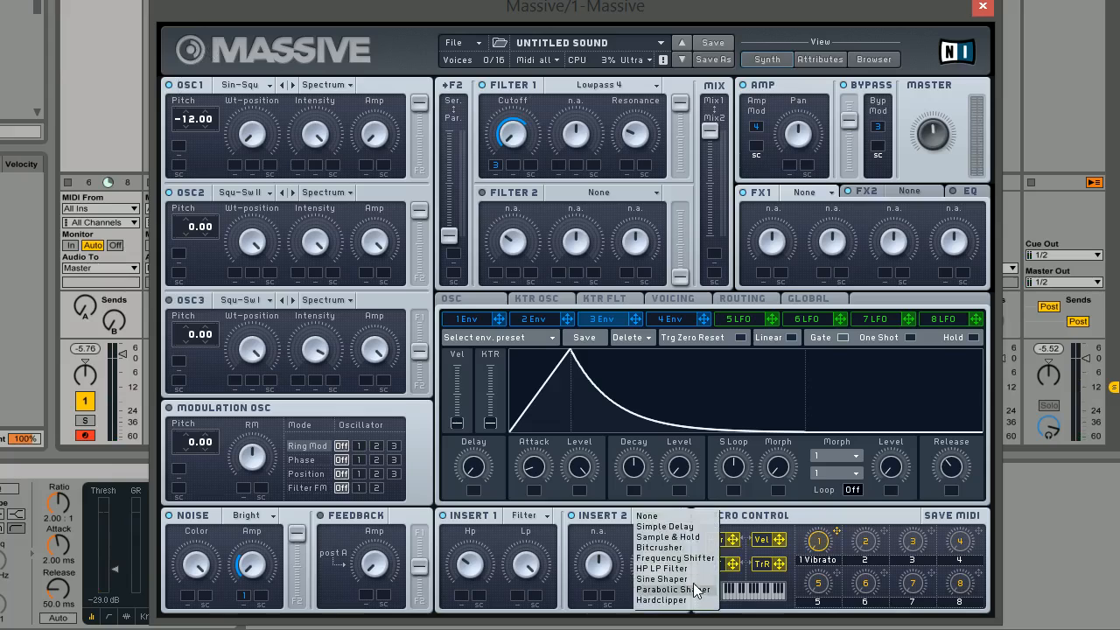
{"action": "left_click", "coordinate": [671, 547]}
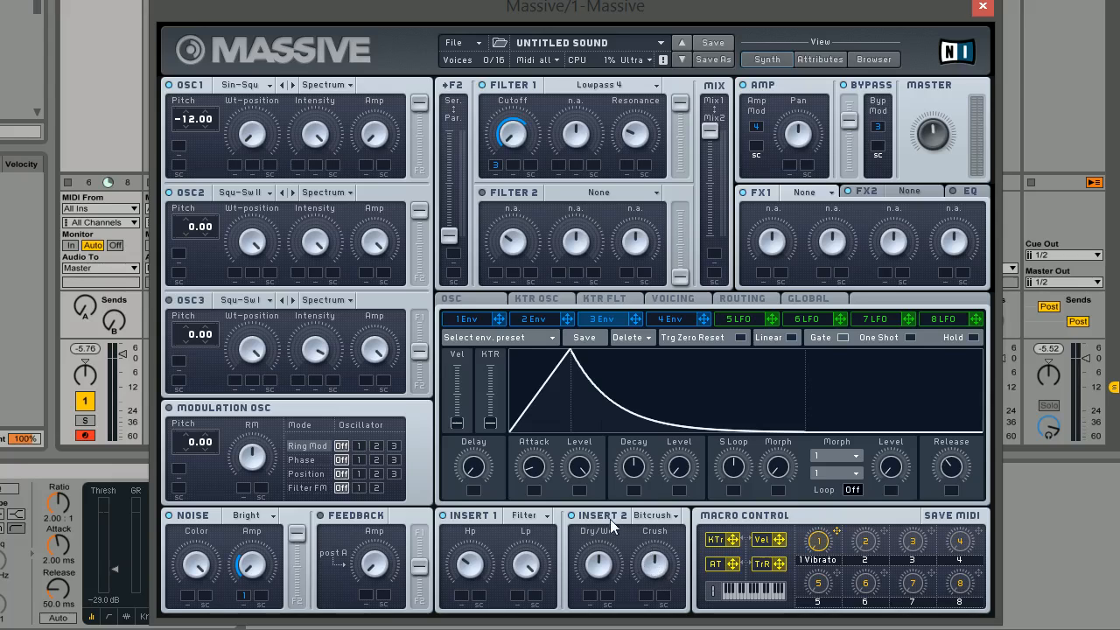
Assign envelope 2 to modulate the Bitcrusher's lowered Dry/Wet, with the envelope's decay level at minimum and a slightly shorter decay.
{"action": "left_click", "coordinate": [479, 317]}
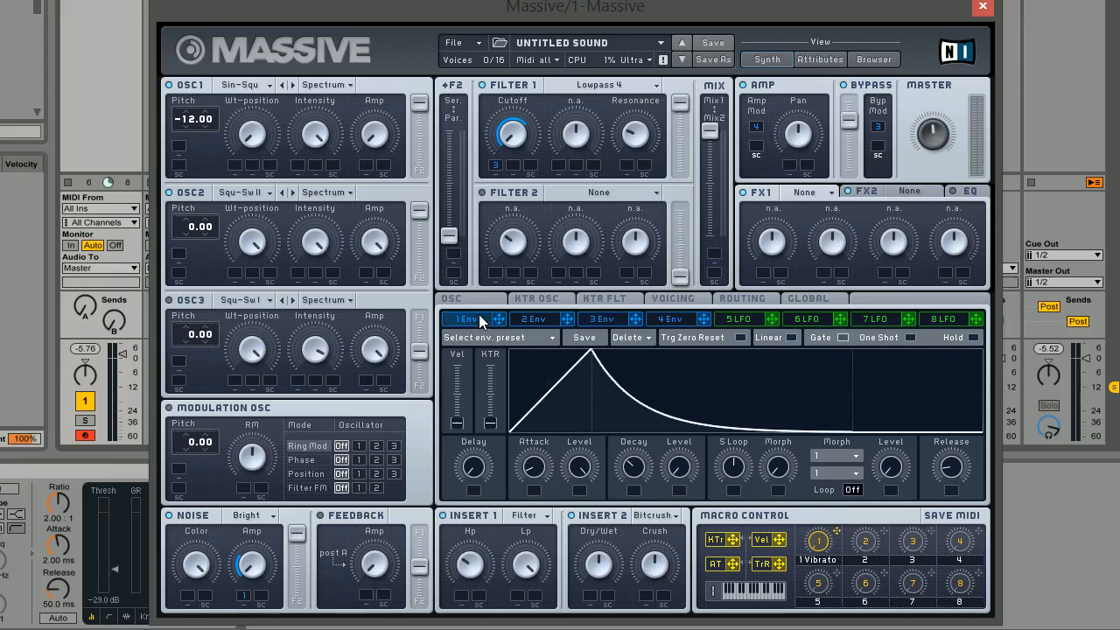
{"action": "left_click", "coordinate": [529, 321]}
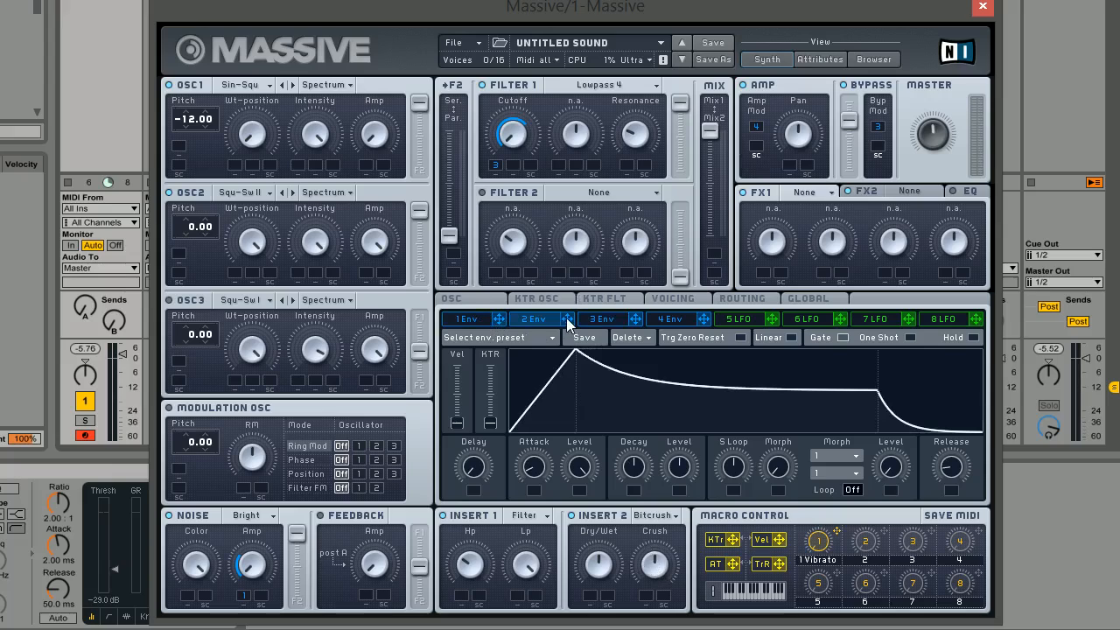
{"action": "left_click_drag", "start_coordinate": [591, 600], "coordinate": [595, 557]}
{"action": "left_click_drag", "start_coordinate": [689, 464], "coordinate": [689, 508]}
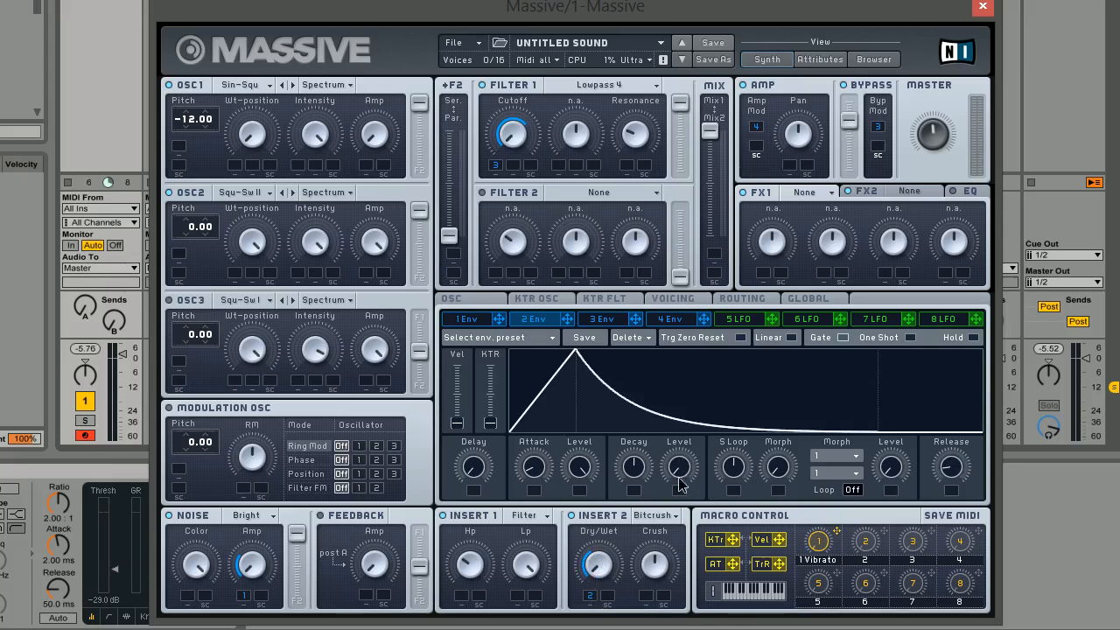
{"action": "left_click_drag", "start_coordinate": [636, 470], "coordinate": [636, 493]}
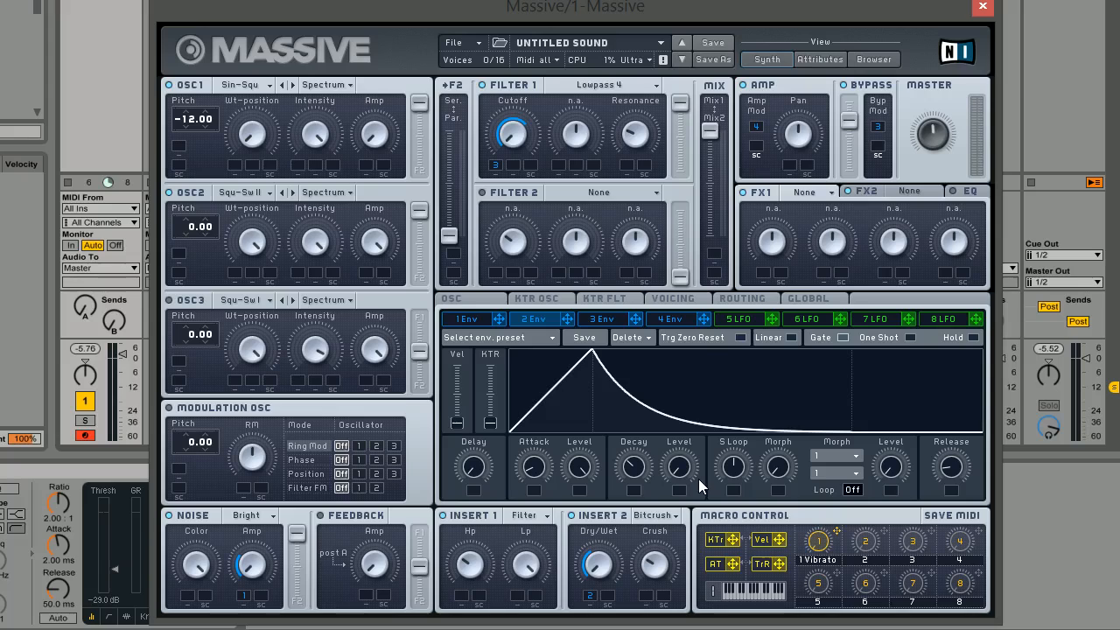
Route insert 2 to the slot after the filter mix, ahead of Amp/Pan, and play the patch to hear the Bitcrusher.
{"action": "left_click", "coordinate": [732, 298]}
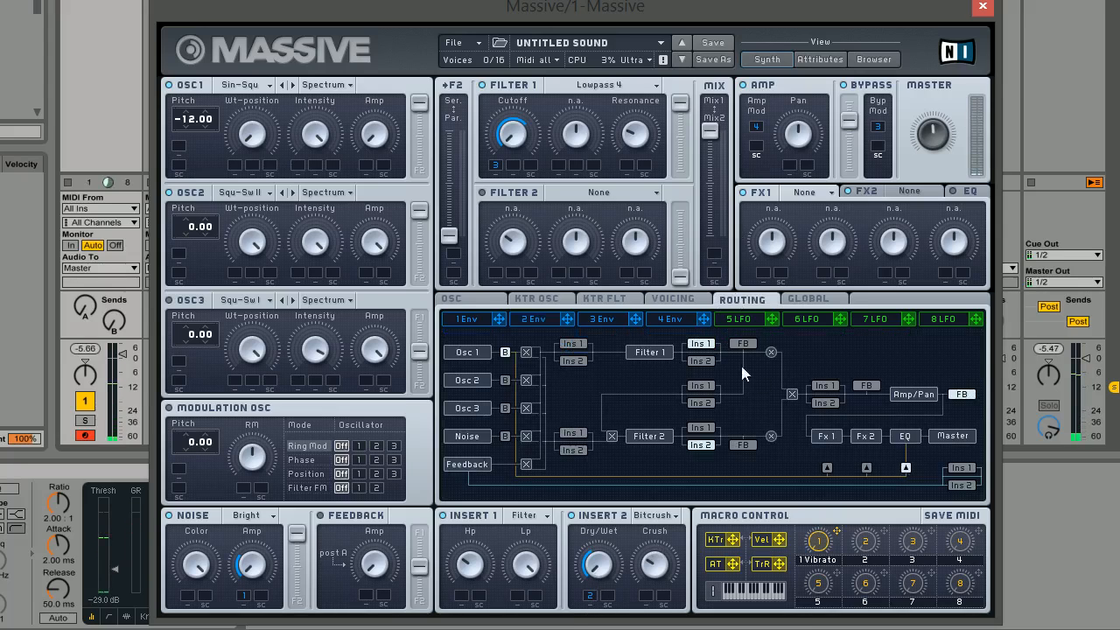
{"action": "left_click", "coordinate": [834, 404]}
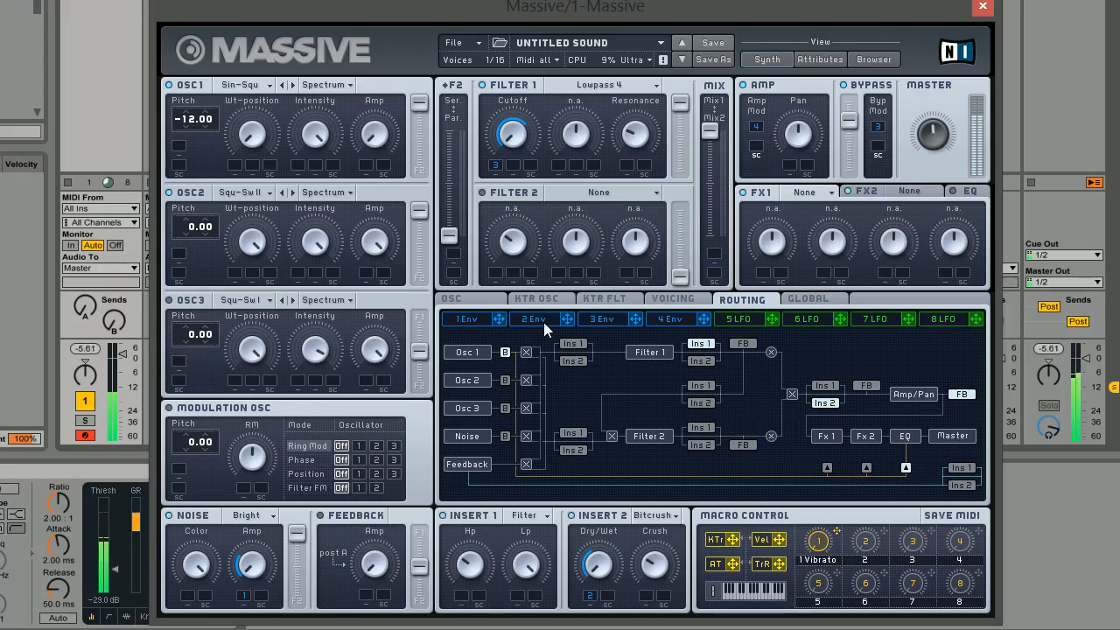
{"action": "left_click", "coordinate": [572, 516]}
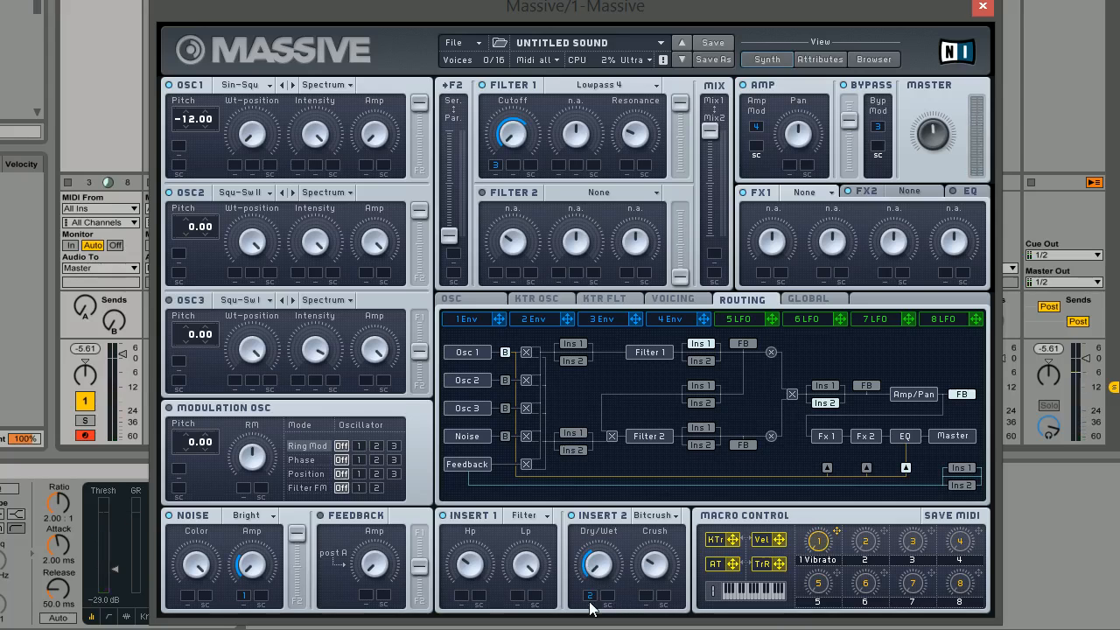
Shorten envelope 2's decay a little more and fine-tune it while the patch plays.
{"action": "left_click", "coordinate": [541, 322]}
{"action": "mouse_move", "coordinate": [641, 475]}
{"action": "left_mouse_down"}
{"action": "mouse_move", "coordinate": [634, 501]}
{"action": "mouse_move", "coordinate": [635, 473]}
{"action": "mouse_move", "coordinate": [649, 492]}
{"action": "left_mouse_up"}
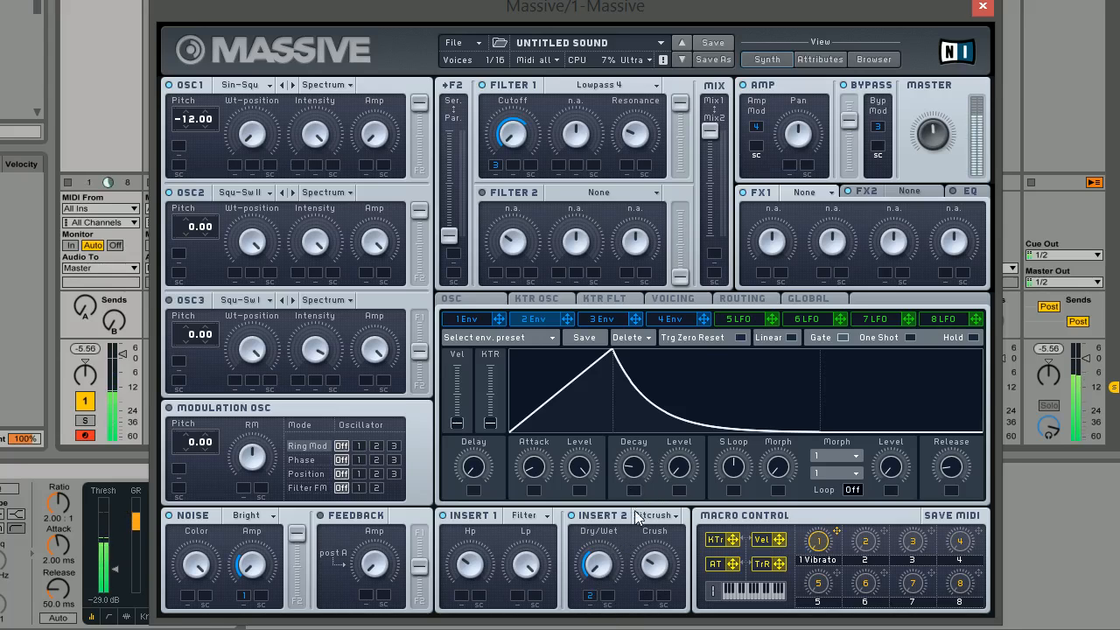
{"action": "mouse_move", "coordinate": [640, 480]}
{"action": "left_mouse_down"}
{"action": "mouse_move", "coordinate": [646, 408]}
{"action": "mouse_move", "coordinate": [648, 470]}
{"action": "left_mouse_up"}
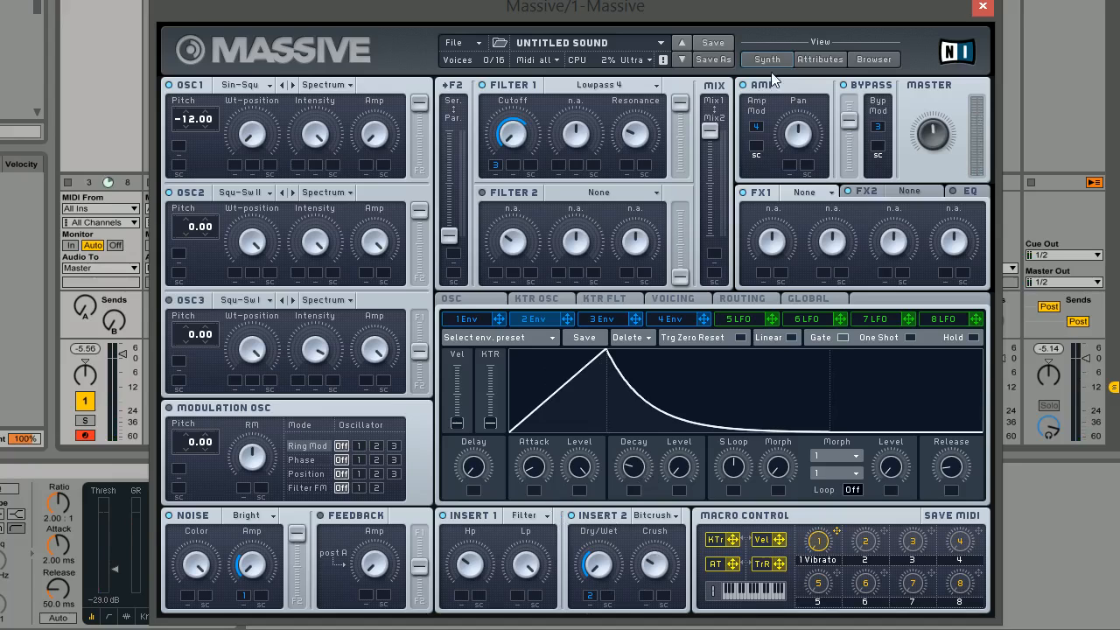
Load the Dimension Expander into FX1, turn its Size to minimum and lower its Dry/Wet.
{"action": "left_click", "coordinate": [818, 193]}
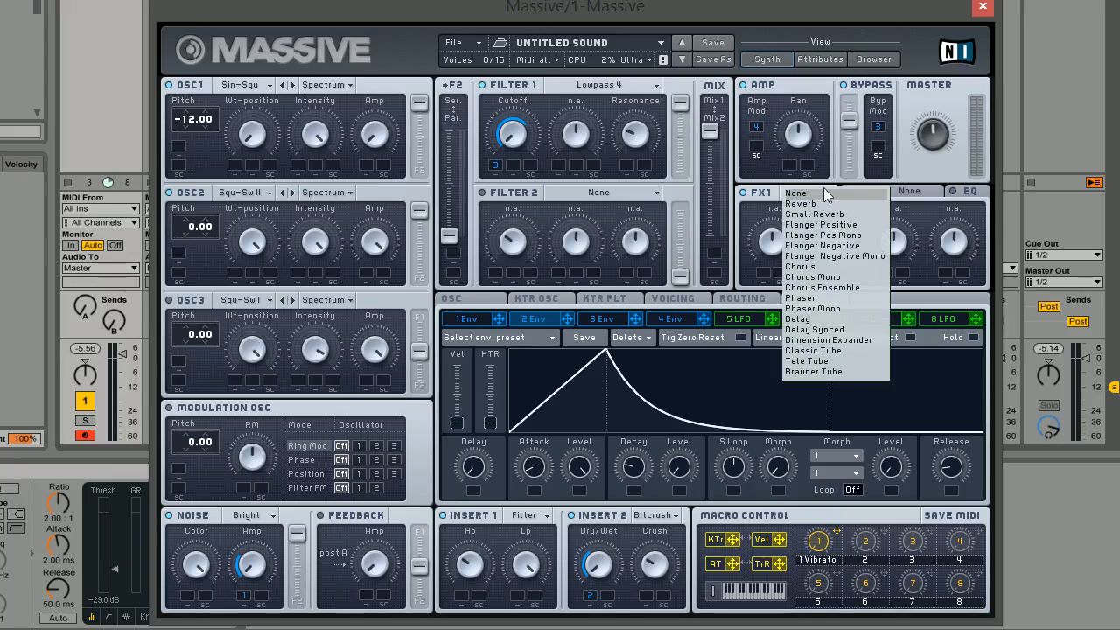
{"action": "left_click", "coordinate": [827, 341]}
{"action": "left_click_drag", "start_coordinate": [832, 246], "coordinate": [841, 337]}
{"action": "left_click_drag", "start_coordinate": [774, 252], "coordinate": [774, 298]}
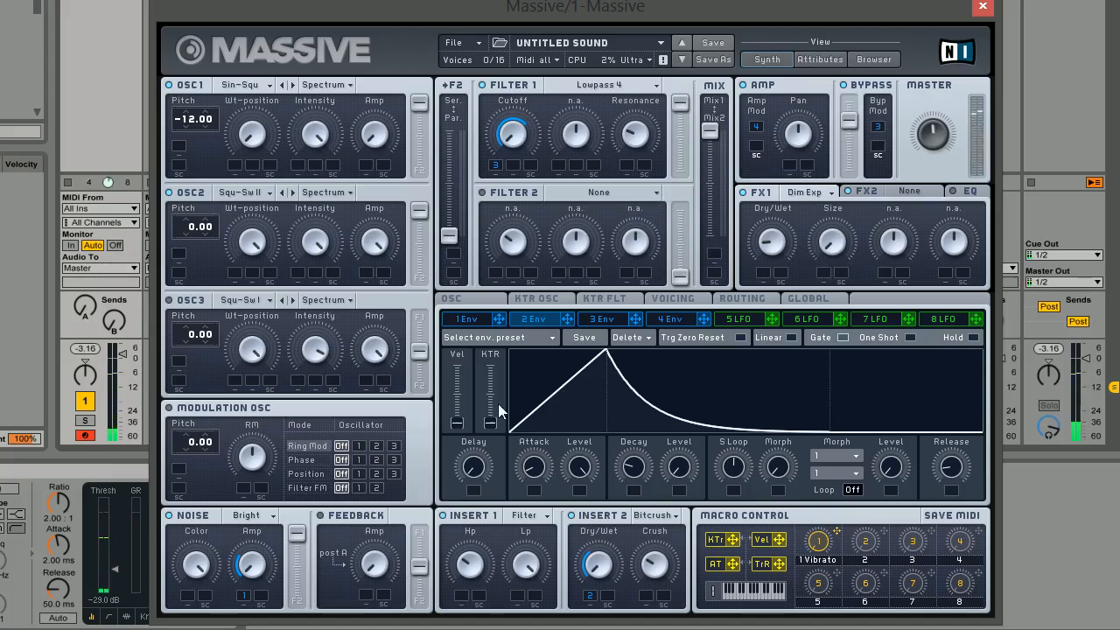
Set envelope 4's decay level to minimum and adjust its decay and release times.
{"action": "left_click", "coordinate": [660, 317]}
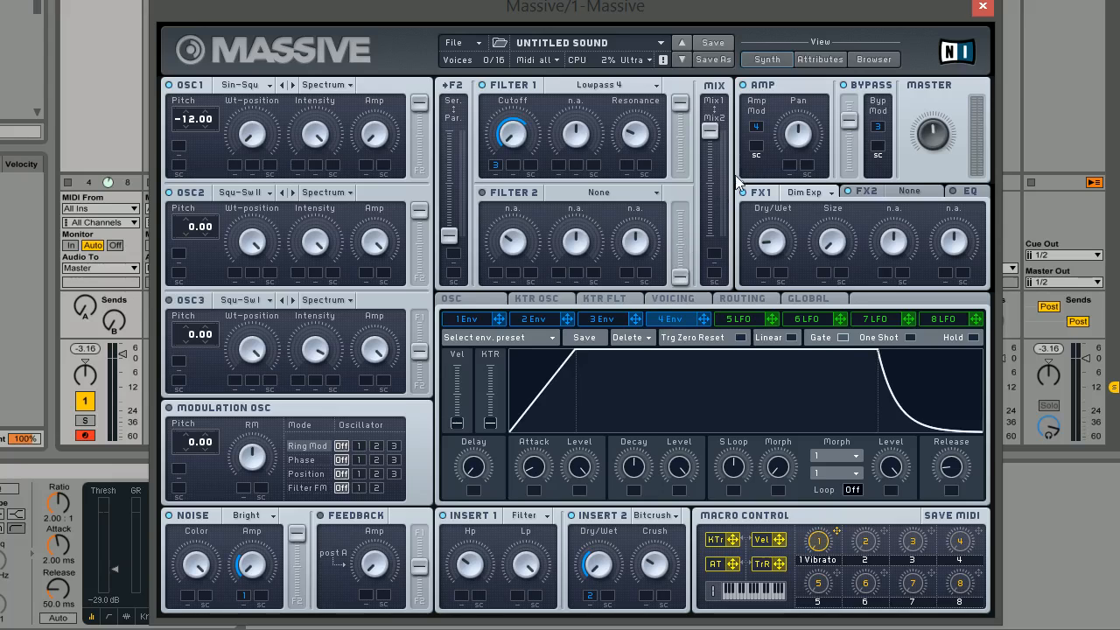
{"action": "left_click_drag", "start_coordinate": [677, 464], "coordinate": [667, 608]}
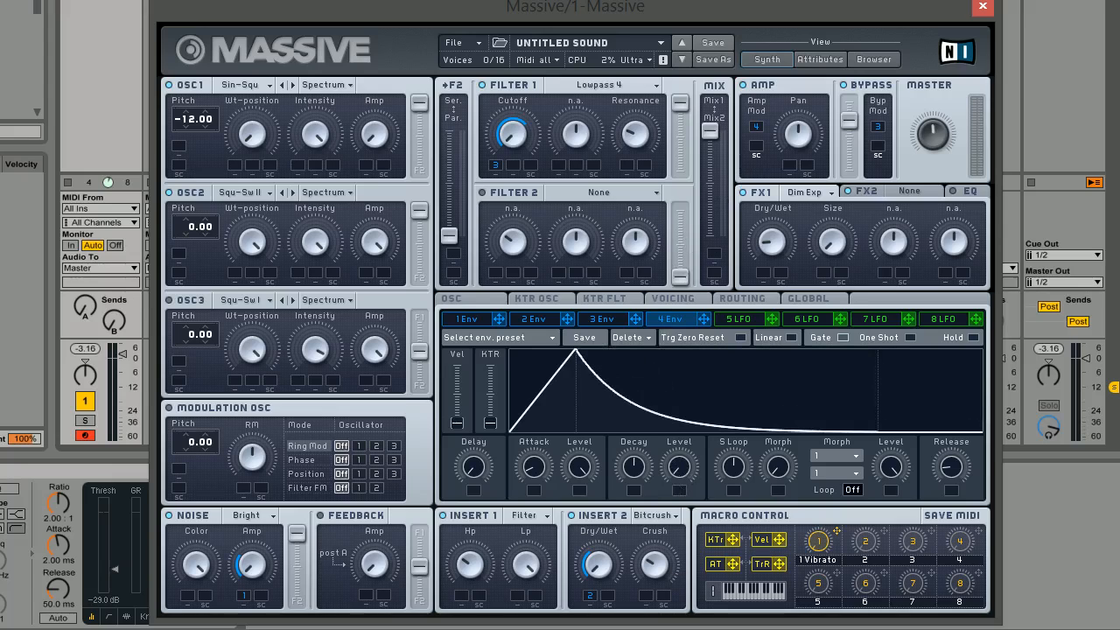
{"action": "left_click_drag", "start_coordinate": [637, 464], "coordinate": [637, 468]}
{"action": "mouse_move", "coordinate": [961, 473]}
{"action": "left_mouse_down"}
{"action": "mouse_move", "coordinate": [960, 428]}
{"action": "mouse_move", "coordinate": [955, 459]}
{"action": "mouse_move", "coordinate": [950, 446]}
{"action": "left_mouse_up"}
{"action": "left_click", "coordinate": [597, 323]}
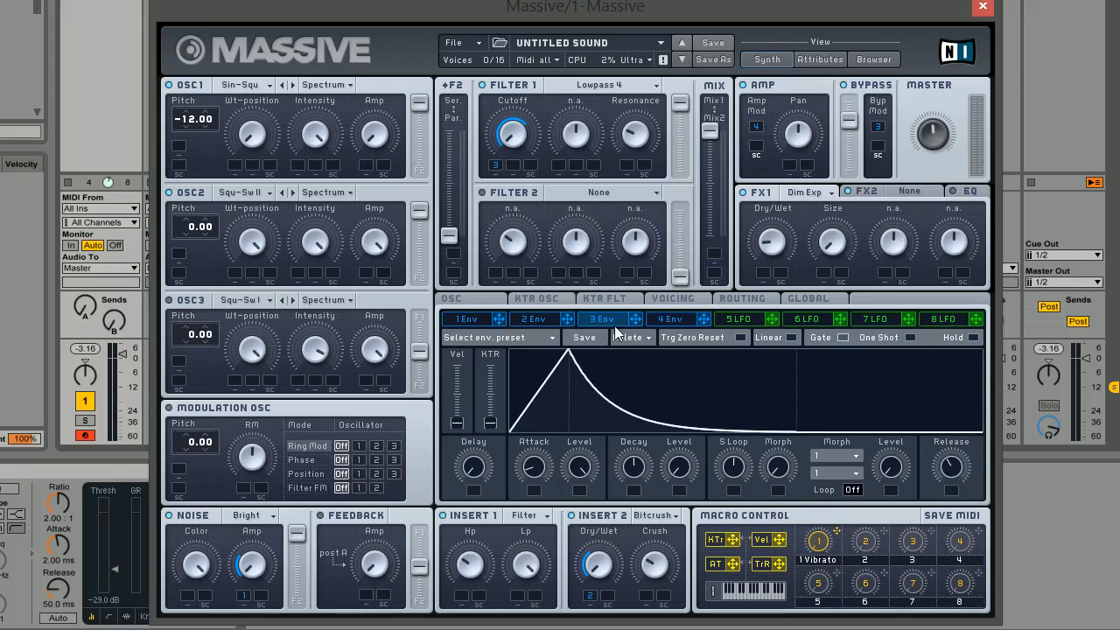